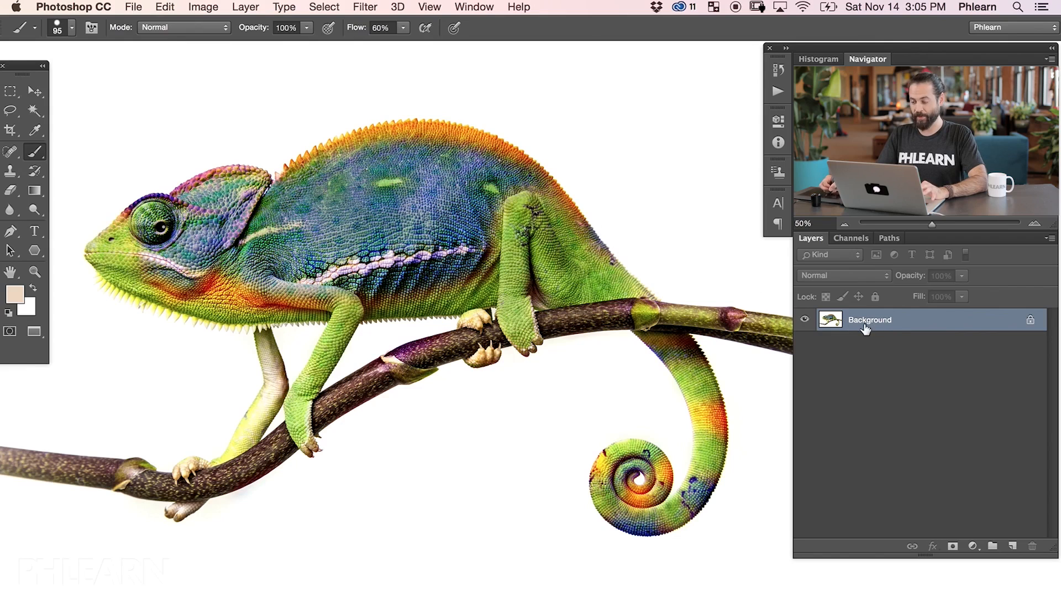
- Apply a Hue/Saturation adjustment directly to the Background layer with the hue set to -34
{"action": "left_click", "coordinate": [205, 10]}
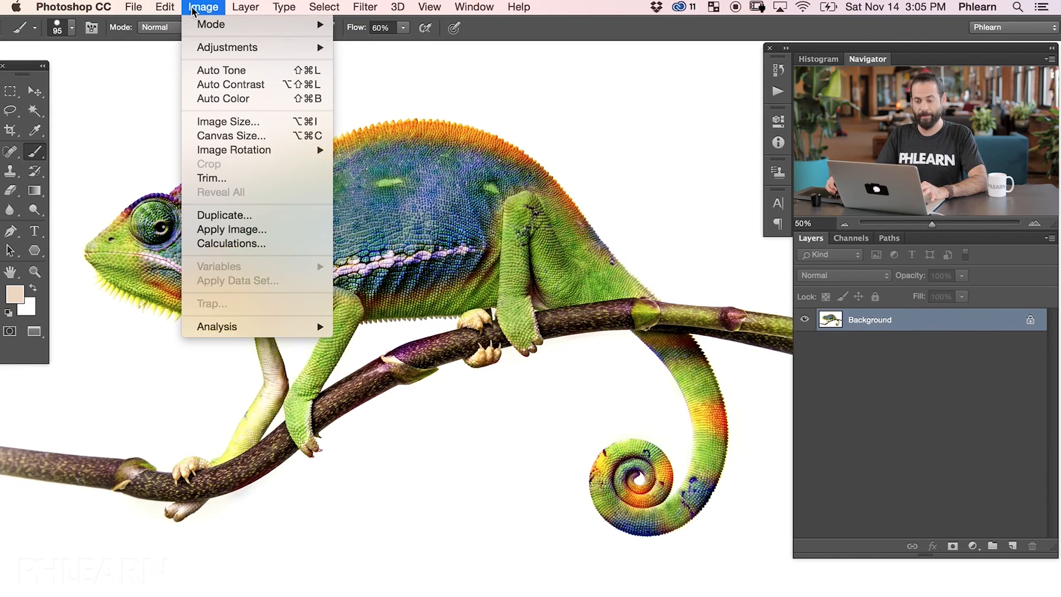
{"action": "mouse_move", "coordinate": [220, 50]}
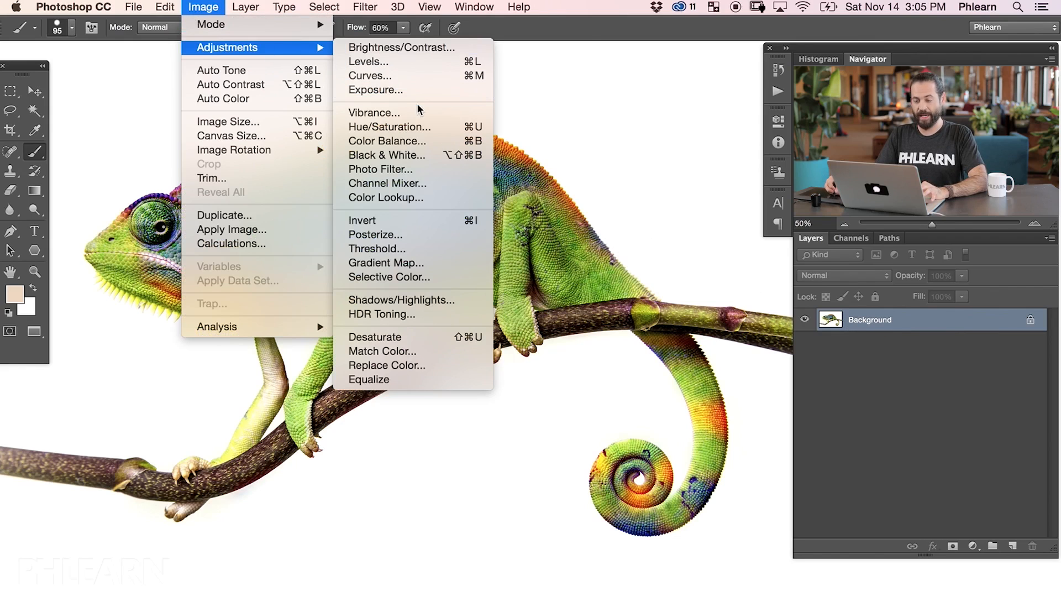
{"action": "left_click", "coordinate": [423, 131]}
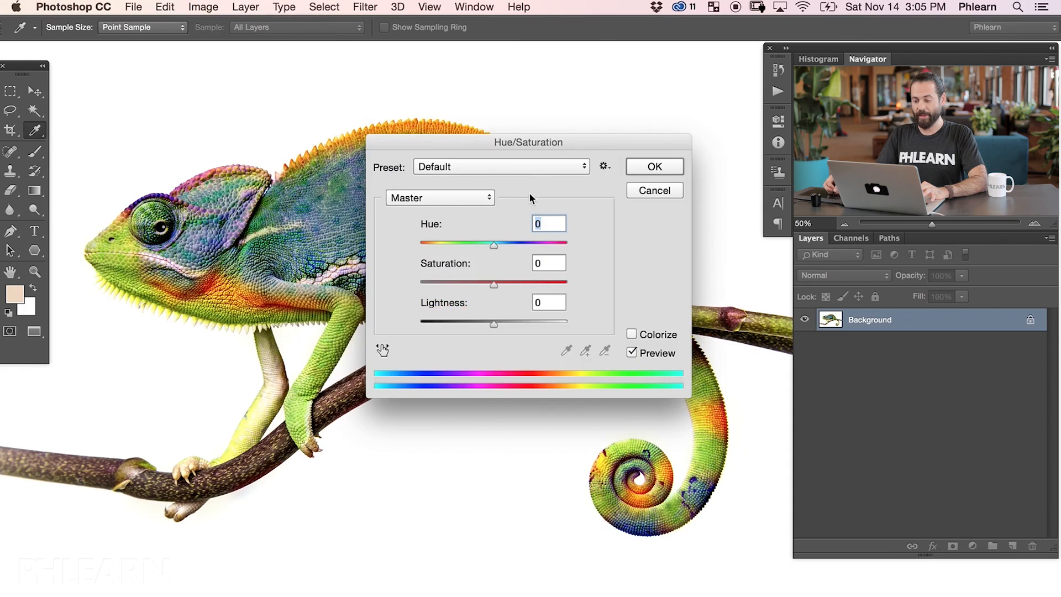
{"action": "left_click_drag", "start_coordinate": [511, 300], "coordinate": [461, 300]}
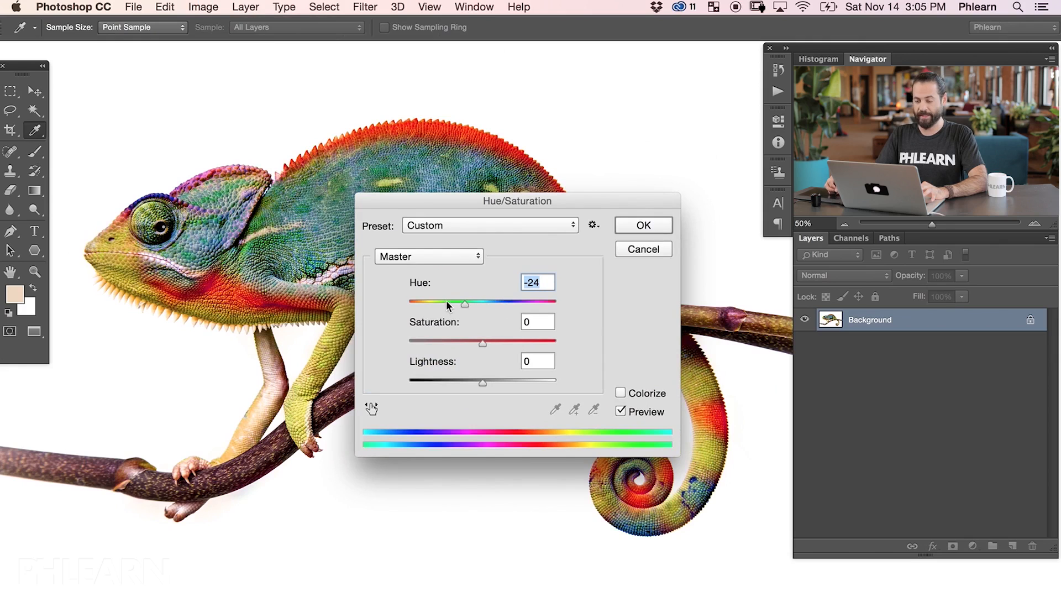
{"action": "left_click", "coordinate": [457, 301]}
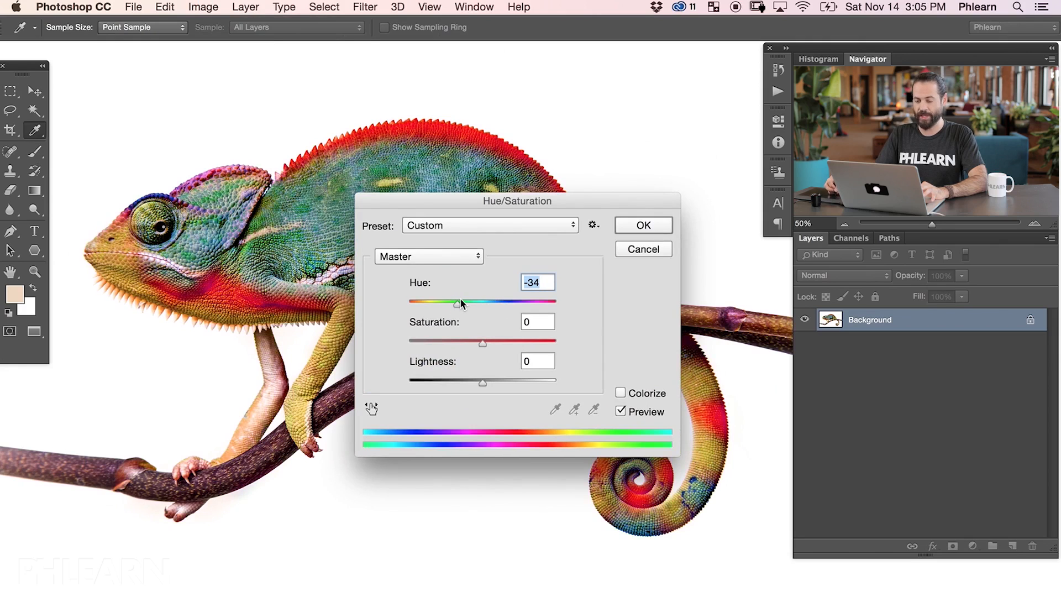
{"action": "left_click", "coordinate": [643, 224]}
{"action": "key", "text": "b"}
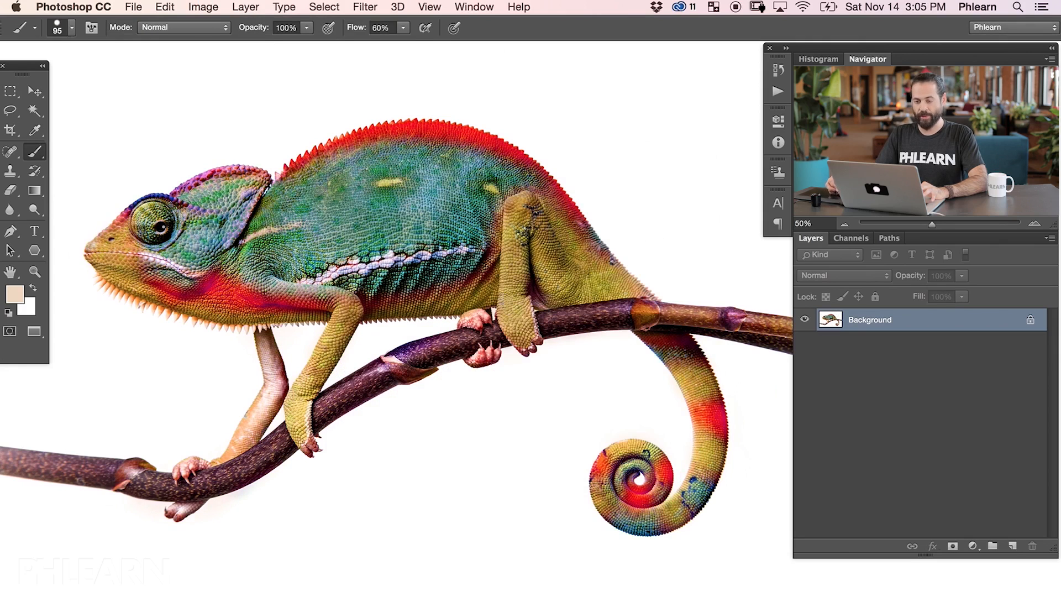
{"action": "left_click", "coordinate": [201, 7]}
{"action": "mouse_move", "coordinate": [216, 48]}
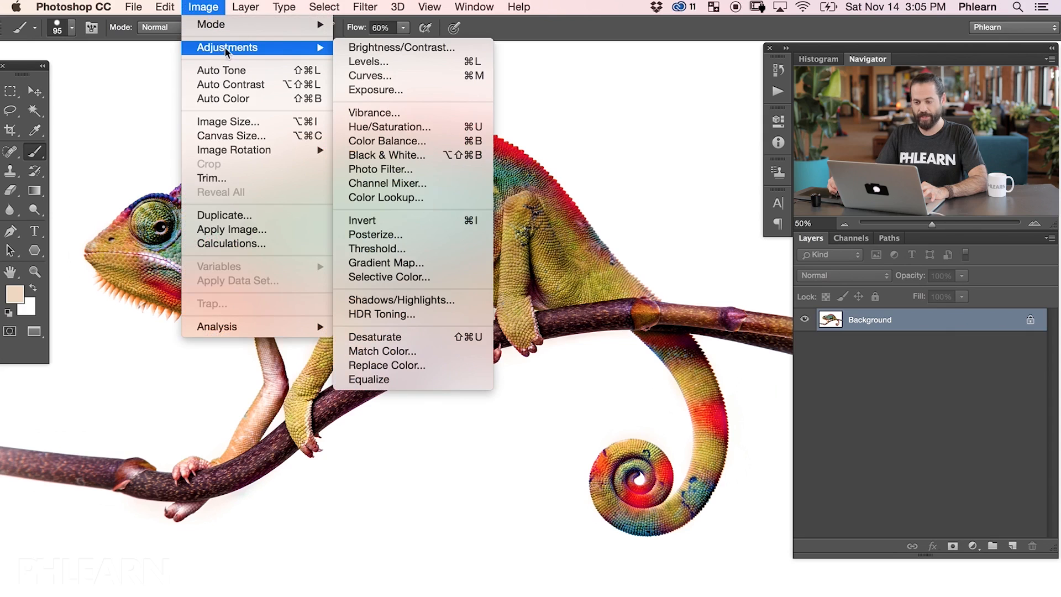
{"action": "left_click", "coordinate": [620, 114]}
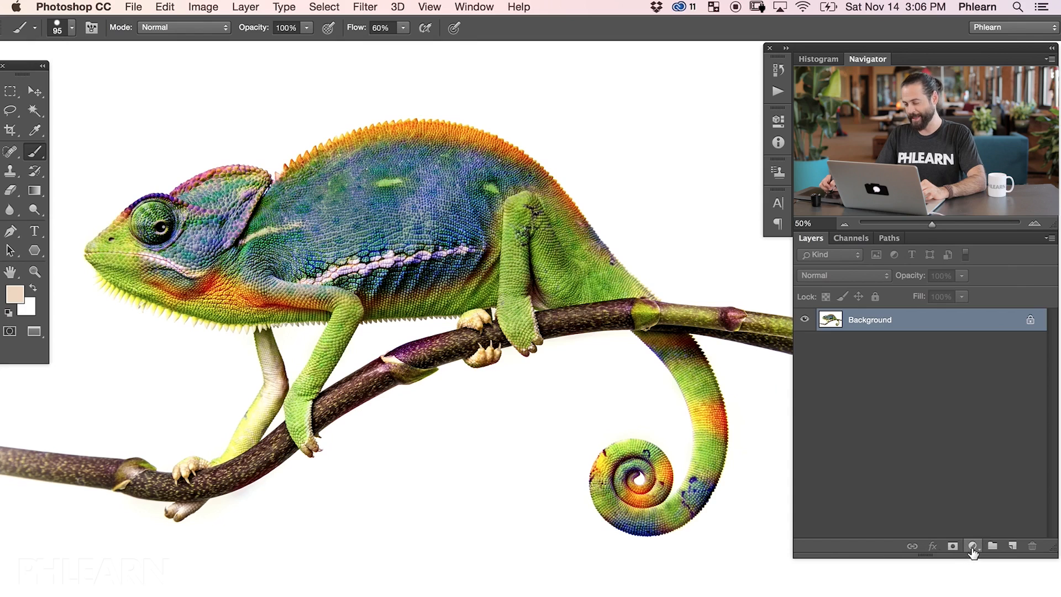
- Add a Hue/Saturation adjustment layer above the Background, set its master hue to -38 and collapse its settings
{"action": "left_click", "coordinate": [972, 547]}
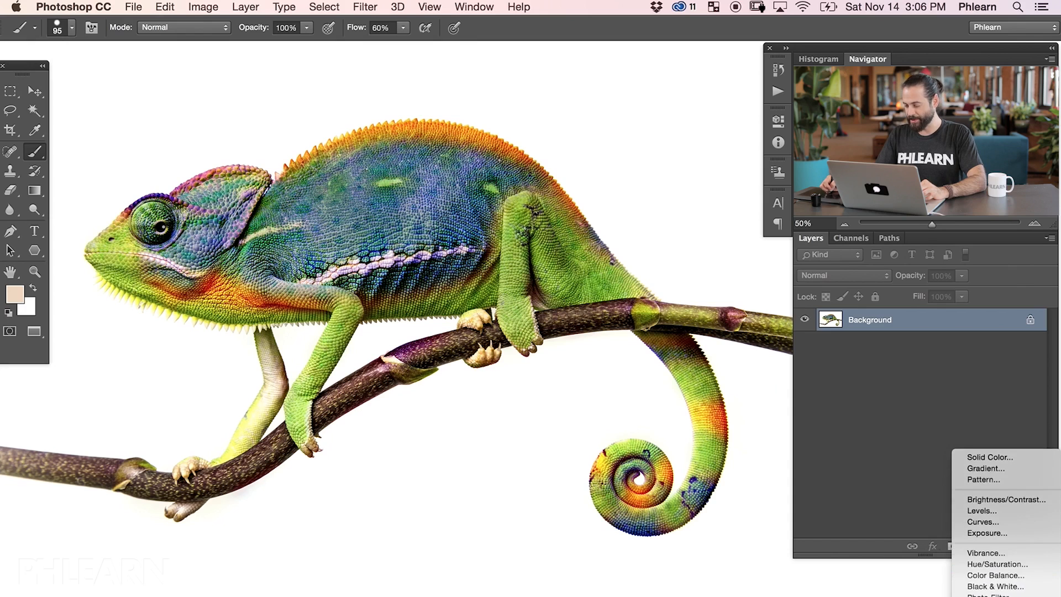
{"action": "left_click", "coordinate": [994, 564]}
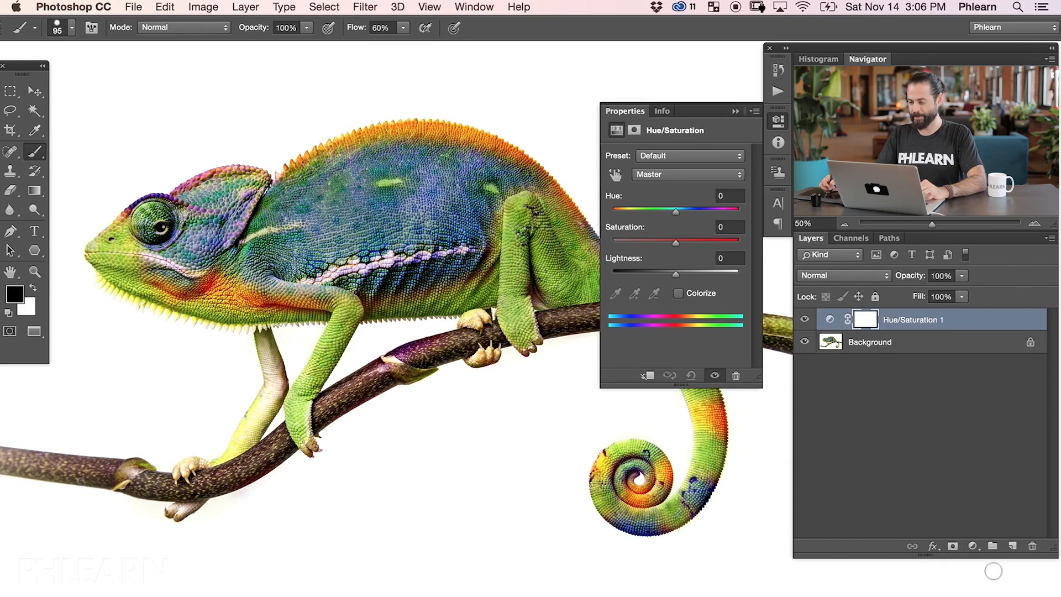
{"action": "left_click", "coordinate": [650, 209]}
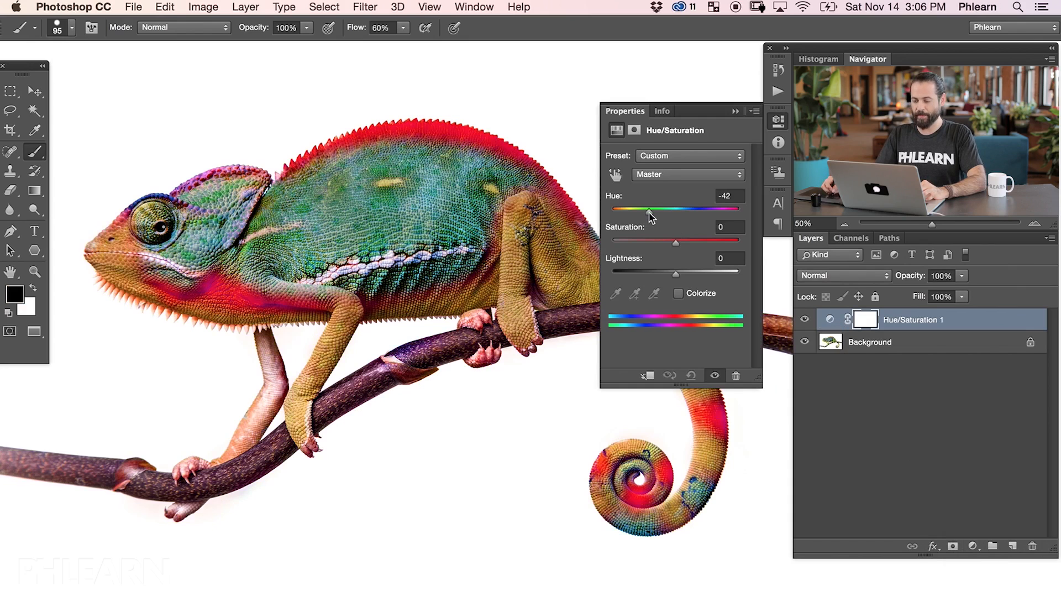
{"action": "left_click", "coordinate": [779, 124]}
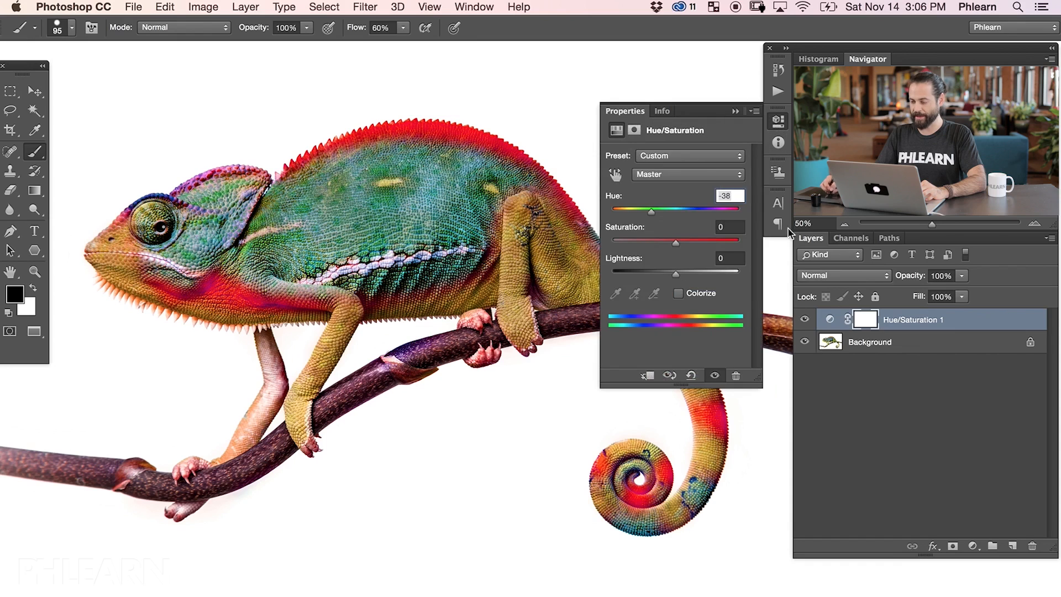
{"action": "left_click", "coordinate": [775, 124]}
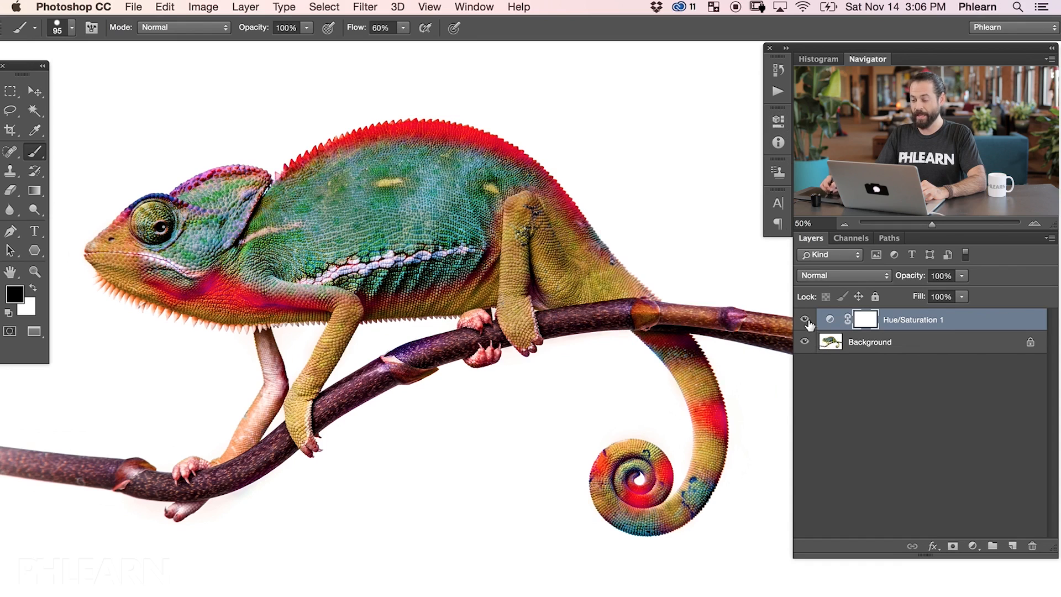
- Switch the Hue/Saturation layer off and on to compare the image, and reopen its settings
{"action": "left_click", "coordinate": [804, 320]}
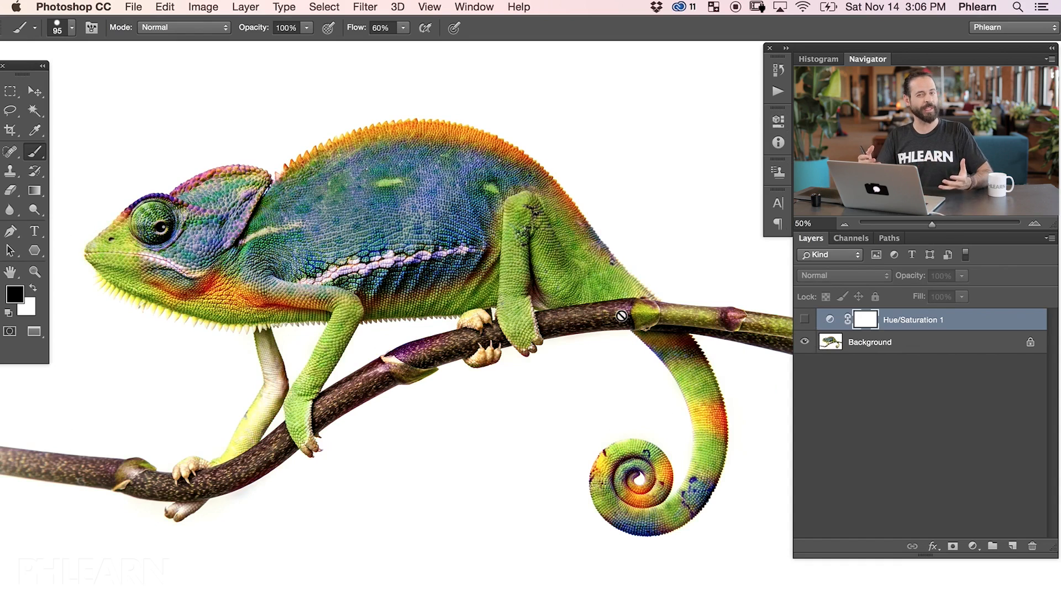
{"action": "left_click", "coordinate": [805, 321]}
{"action": "double_click", "coordinate": [832, 320]}
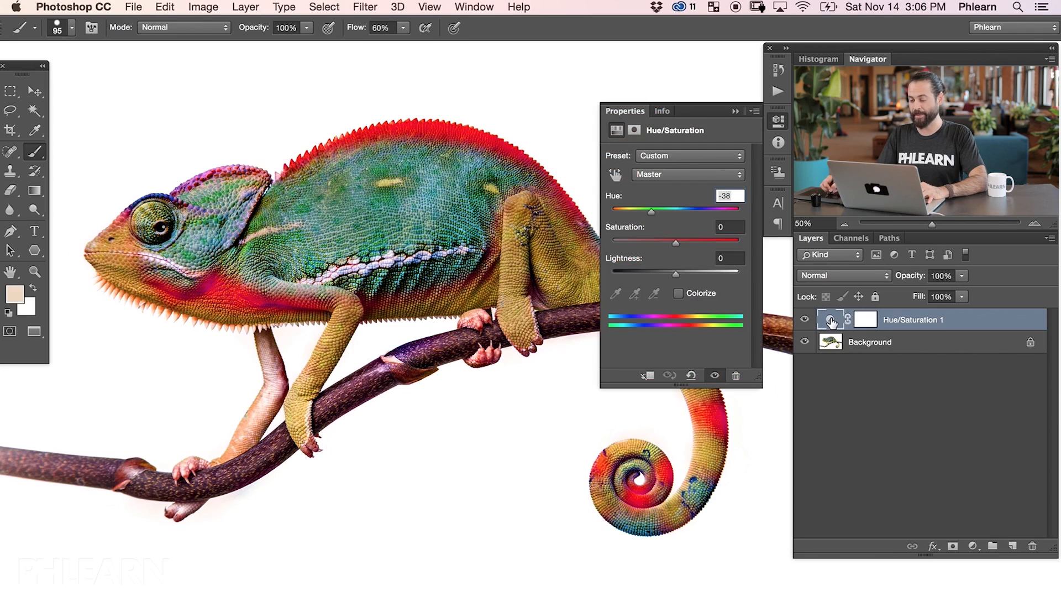
- Reset the Hue/Saturation adjustment and try the master hue at -180 and at +130
{"action": "left_click", "coordinate": [685, 375]}
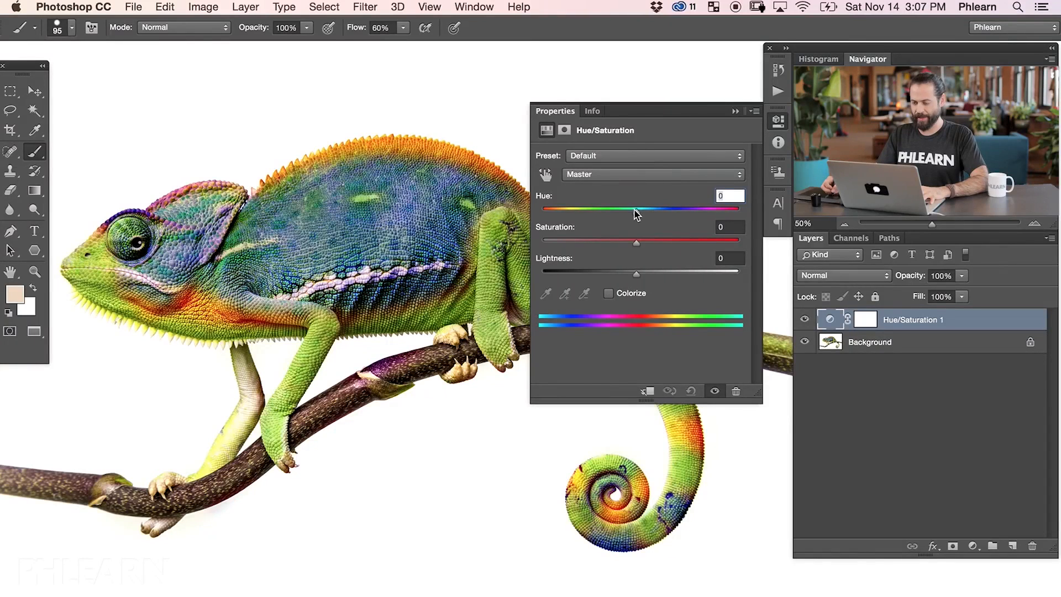
{"action": "left_click_drag", "start_coordinate": [636, 214], "coordinate": [542, 210]}
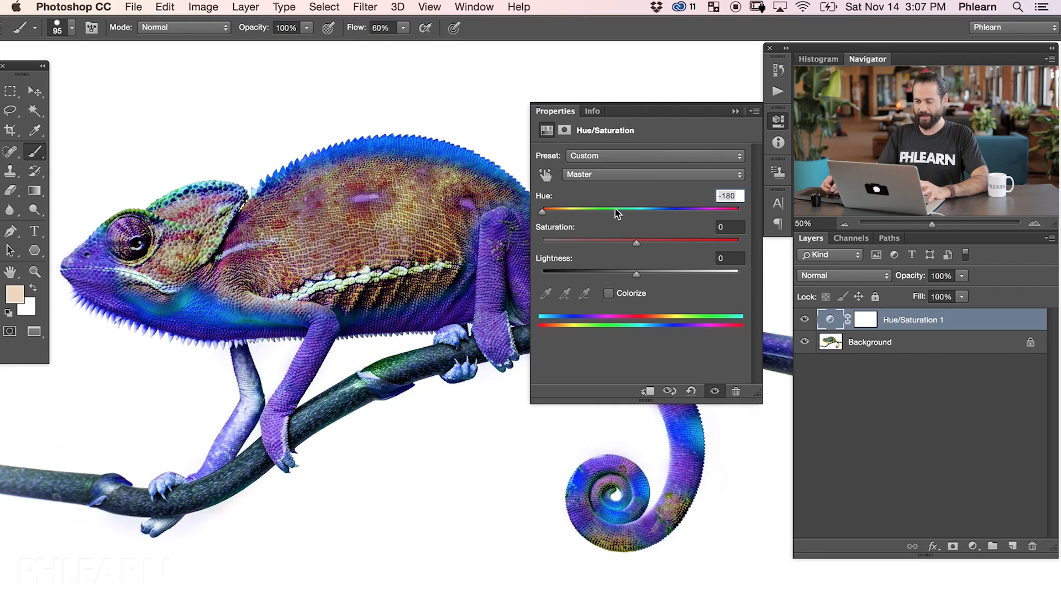
{"action": "left_click", "coordinate": [635, 211]}
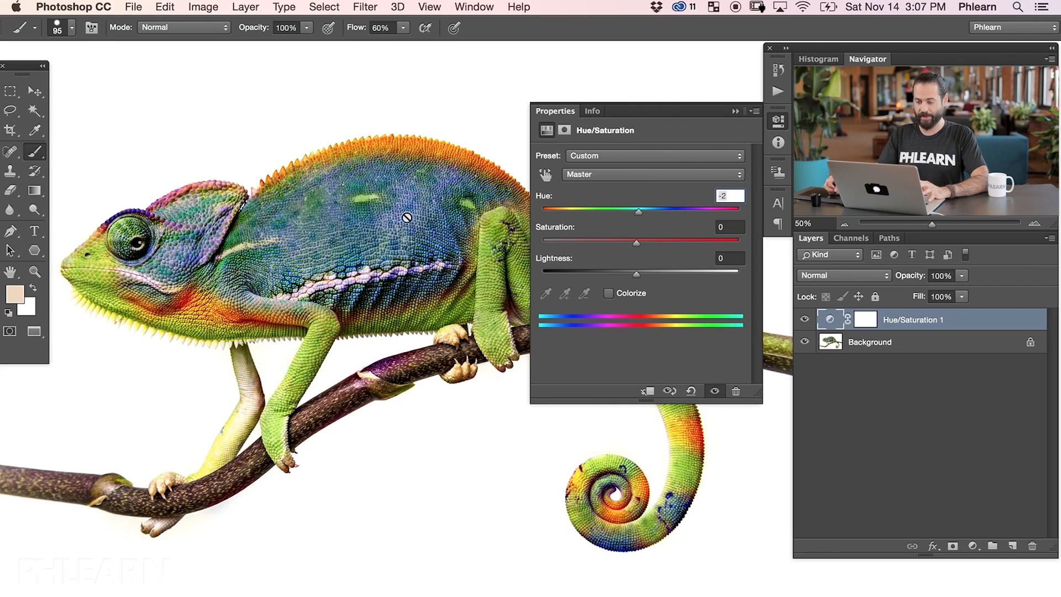
{"action": "left_click_drag", "start_coordinate": [653, 205], "coordinate": [721, 214]}
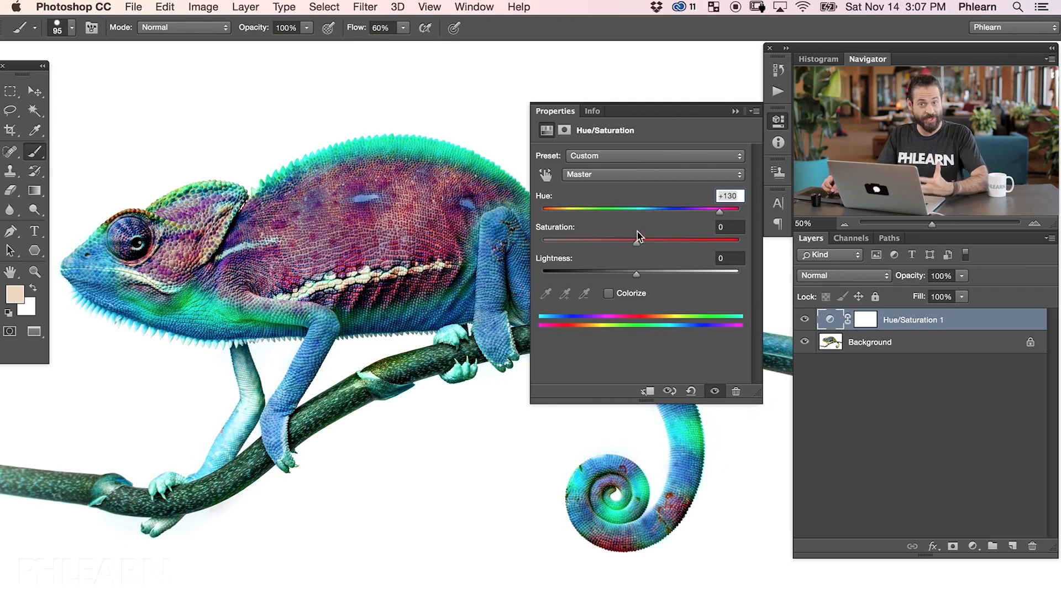
- Try a saturation of -3 and a lightness of -62, and return hue, saturation and lightness to 0
{"action": "left_click_drag", "start_coordinate": [638, 243], "coordinate": [570, 278]}
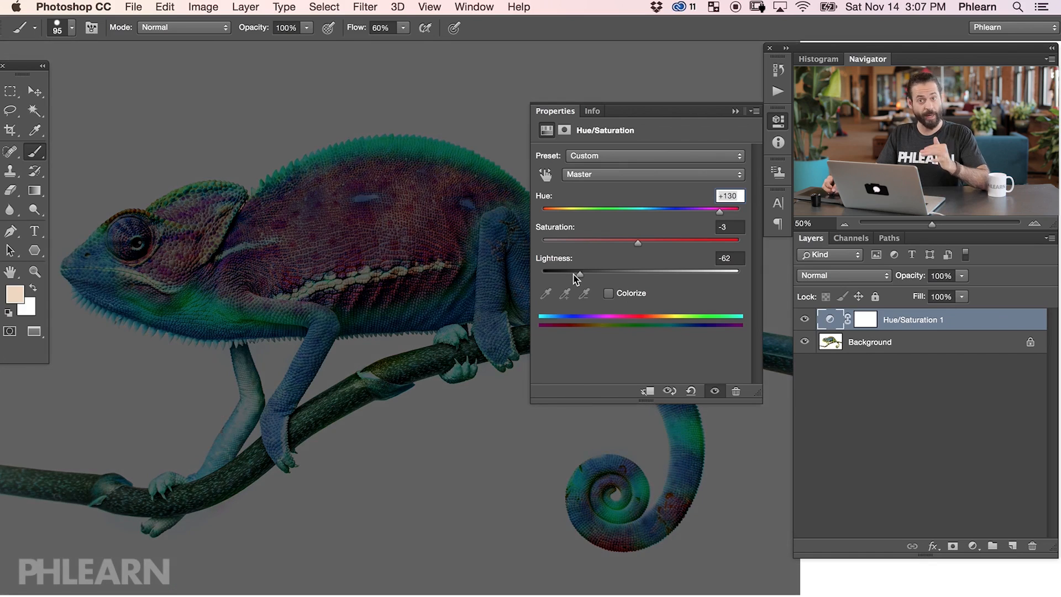
{"action": "left_click", "coordinate": [738, 258]}
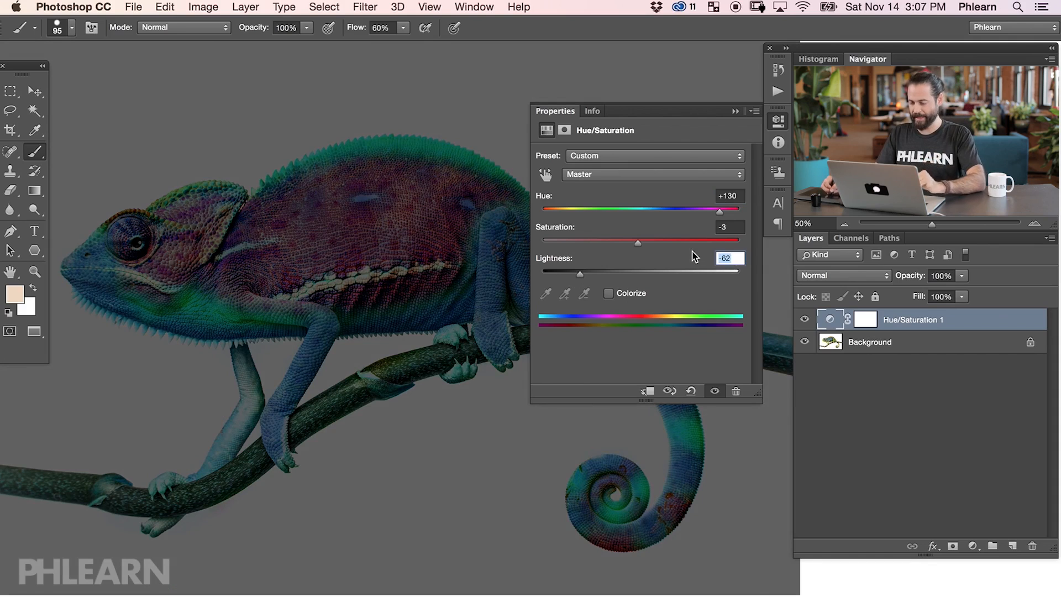
{"action": "type", "text": "0"}
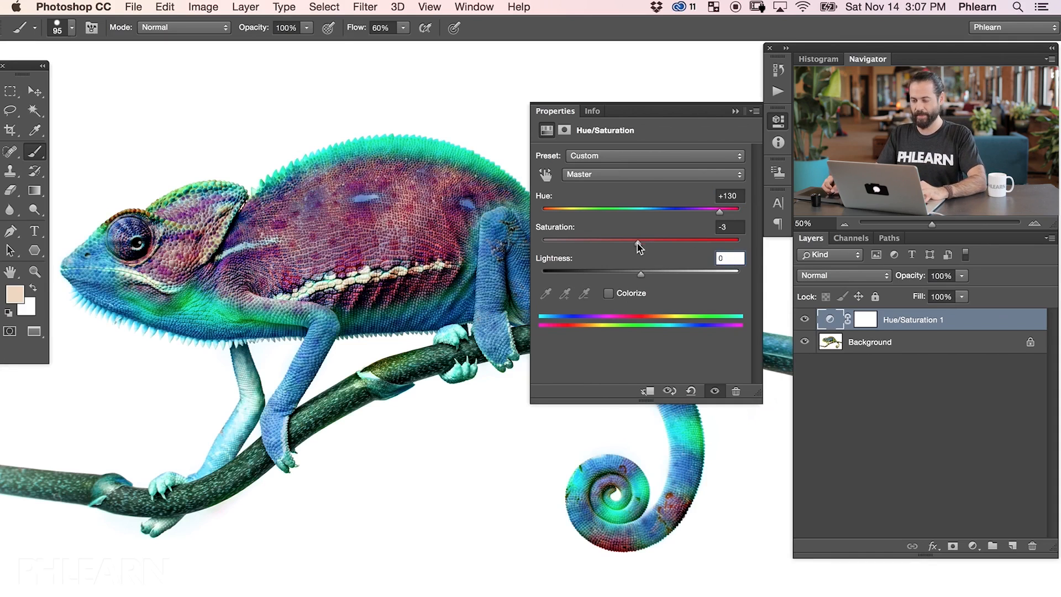
{"action": "left_click_drag", "start_coordinate": [625, 246], "coordinate": [647, 246]}
{"action": "left_click", "coordinate": [647, 210]}
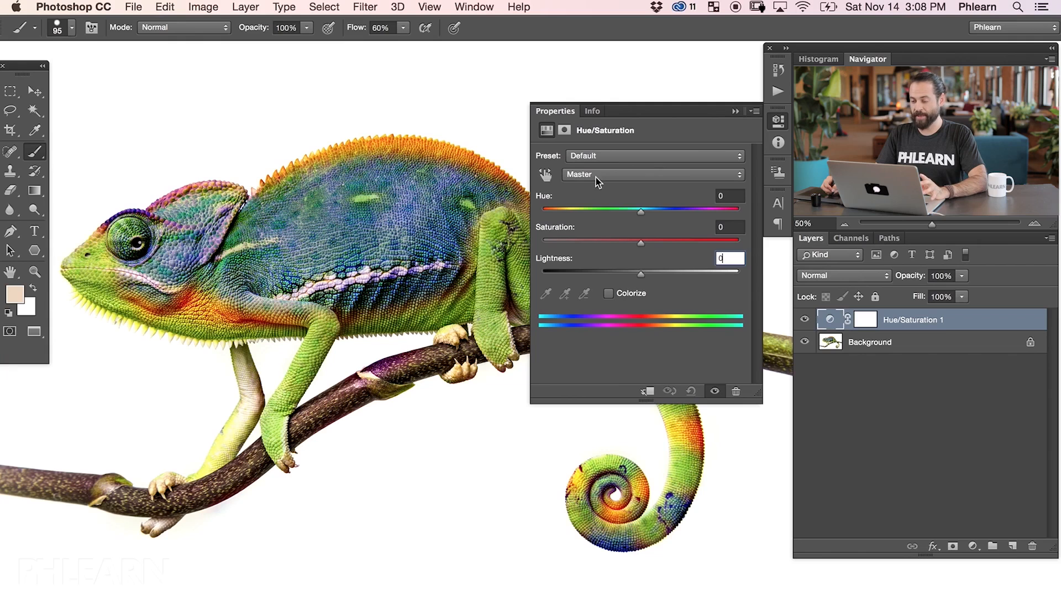
- Limit the adjustment to Greens and try shifting their hue, ending at +1
{"action": "left_click", "coordinate": [599, 176]}
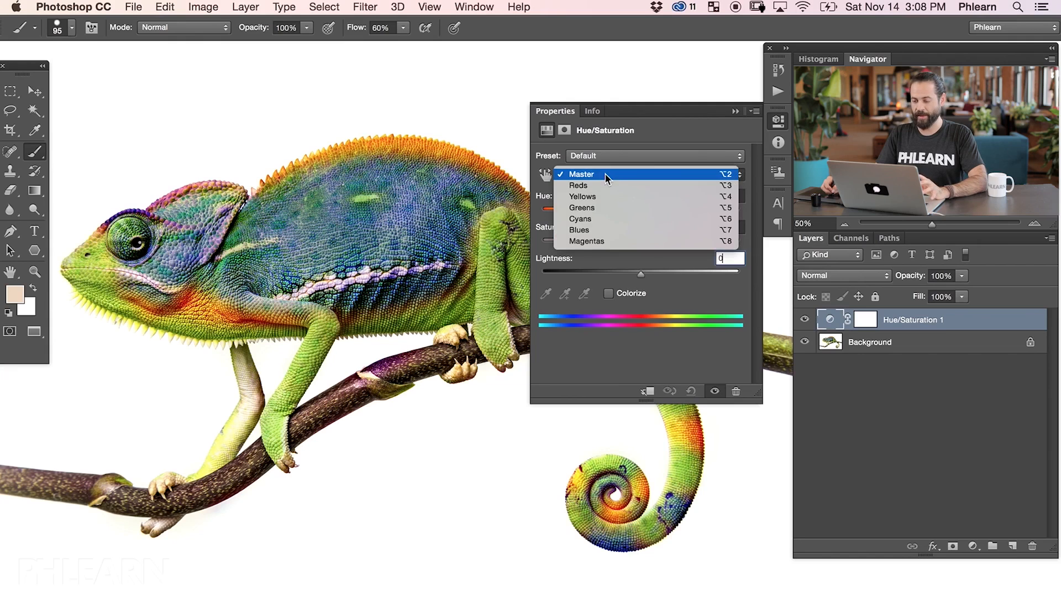
{"action": "left_click", "coordinate": [592, 210]}
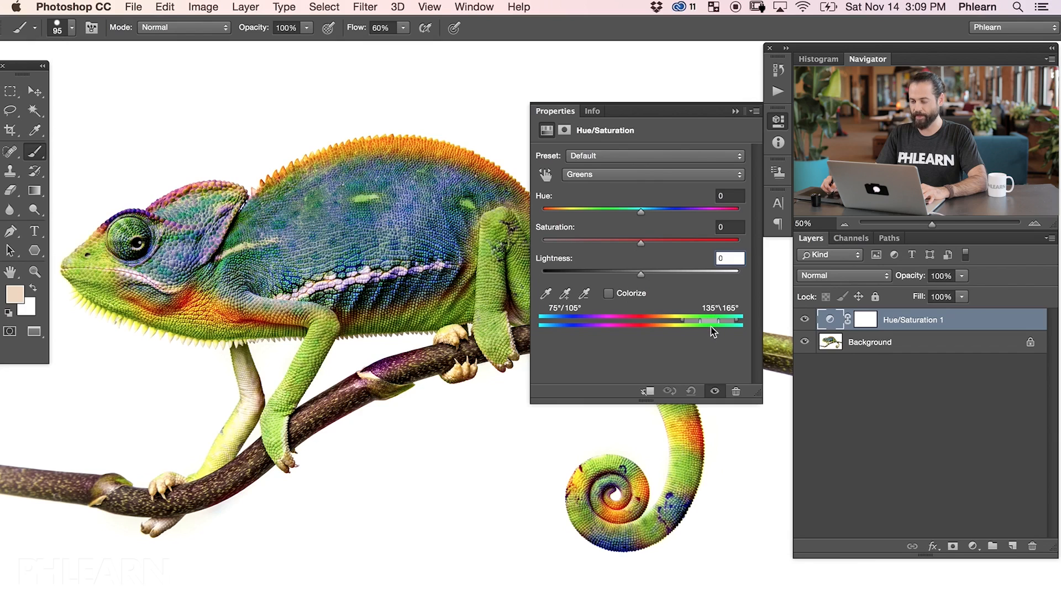
{"action": "mouse_move", "coordinate": [641, 211]}
{"action": "left_mouse_down"}
{"action": "mouse_move", "coordinate": [732, 220]}
{"action": "mouse_move", "coordinate": [564, 215]}
{"action": "mouse_move", "coordinate": [644, 224]}
{"action": "left_mouse_up"}
{"action": "left_click_drag", "start_coordinate": [581, 215], "coordinate": [641, 213]}
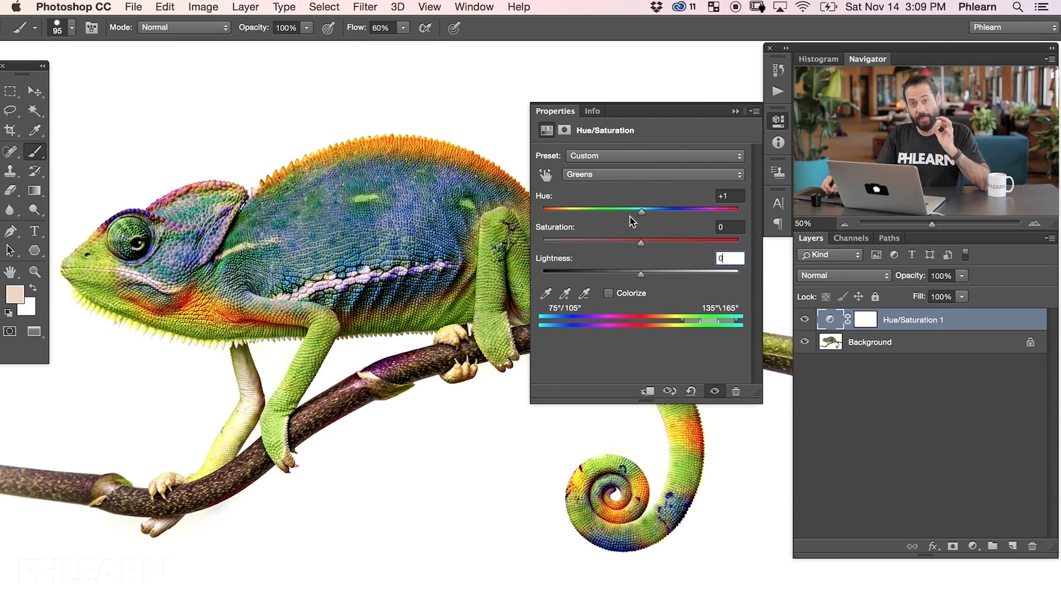
- Sample the green skin of the chameleon's hind leg with the eyedropper to retarget the adjusted color range
{"action": "left_click", "coordinate": [545, 293]}
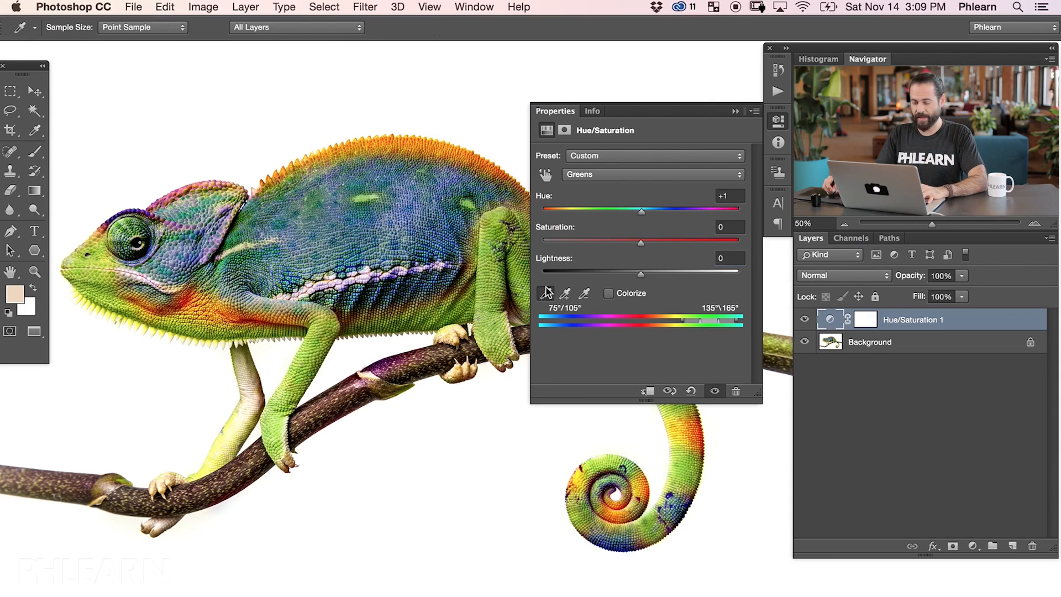
{"action": "left_click", "coordinate": [494, 277]}
{"action": "left_click", "coordinate": [497, 274]}
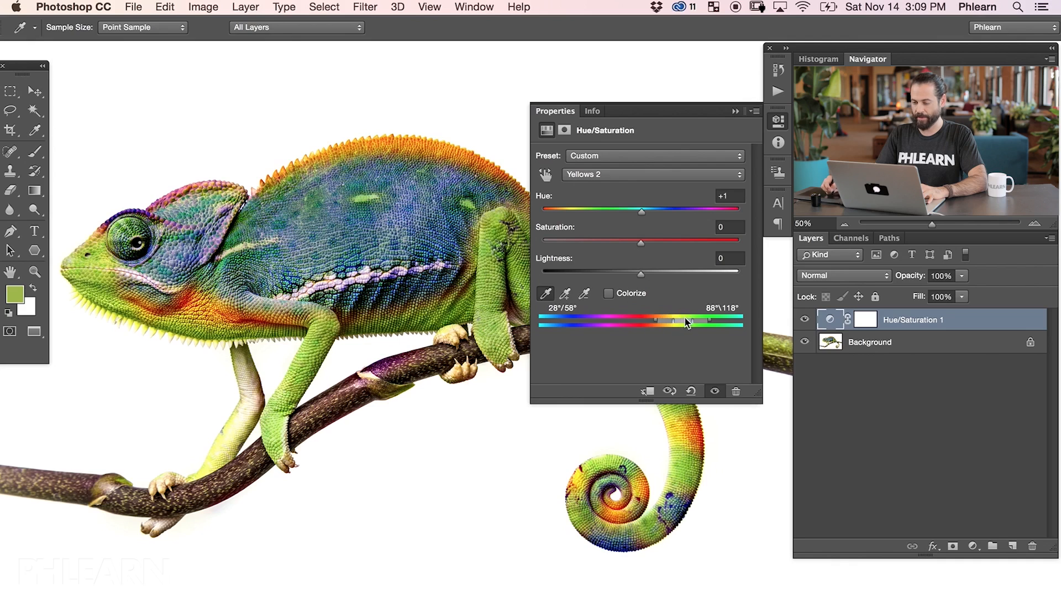
{"action": "left_click", "coordinate": [490, 283]}
{"action": "left_click", "coordinate": [490, 283]}
- Try shifting the sampled range's hue both ways, up to +86, and reset the whole adjustment
{"action": "left_click_drag", "start_coordinate": [658, 211], "coordinate": [572, 209]}
{"action": "left_click_drag", "start_coordinate": [559, 210], "coordinate": [642, 212]}
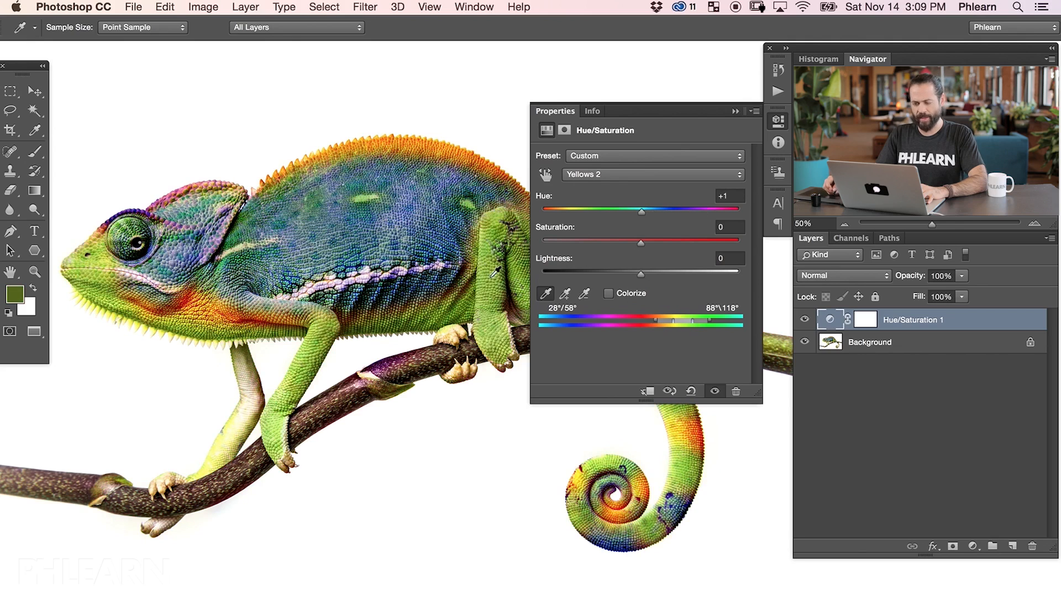
{"action": "left_click_drag", "start_coordinate": [641, 213], "coordinate": [692, 208]}
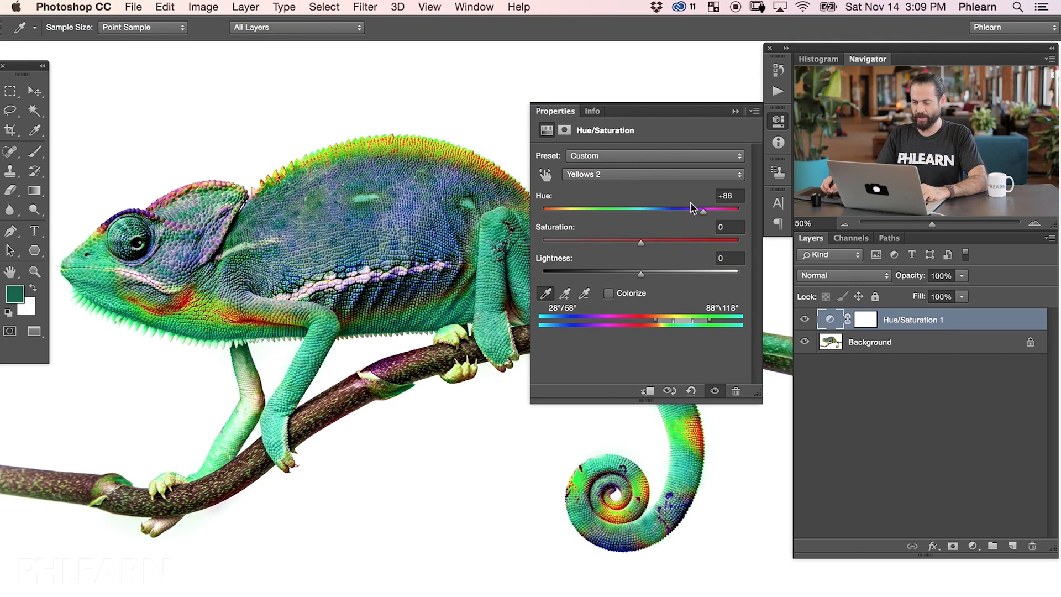
{"action": "key", "text": "b"}
{"action": "left_click", "coordinate": [689, 391]}
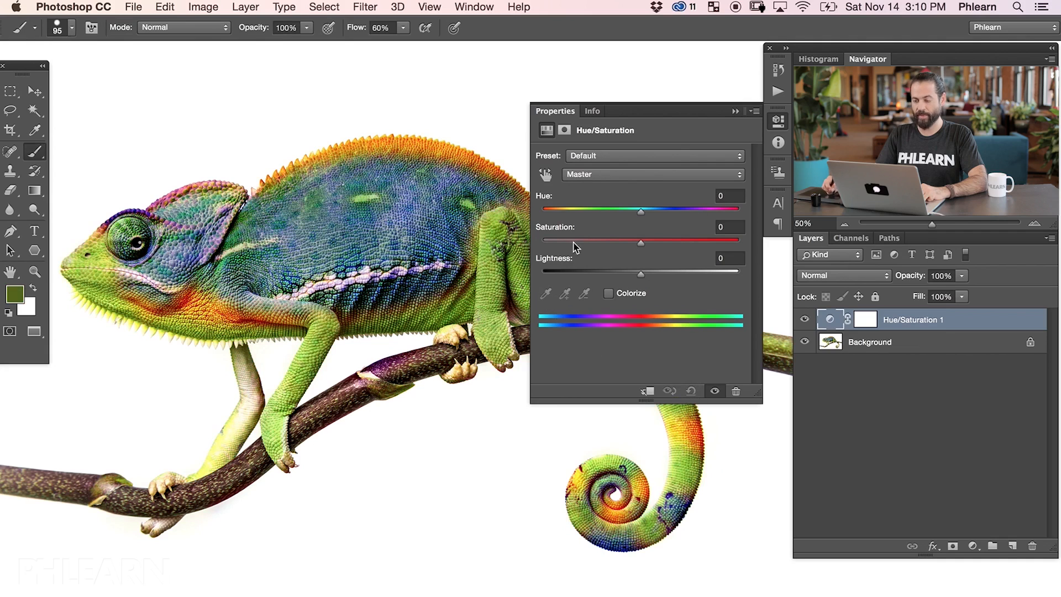
- Choose the Reds range and retarget it by sampling the green skin of the chameleon's hind leg with the eyedropper
{"action": "left_click", "coordinate": [616, 177]}
{"action": "left_click", "coordinate": [618, 185]}
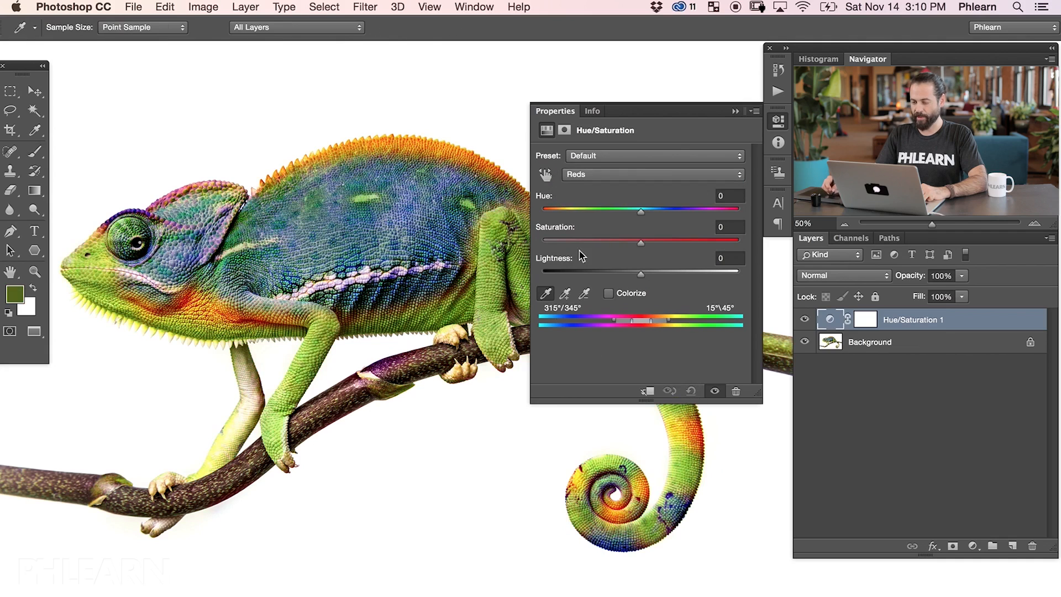
{"action": "left_click", "coordinate": [547, 295]}
{"action": "left_click", "coordinate": [551, 296]}
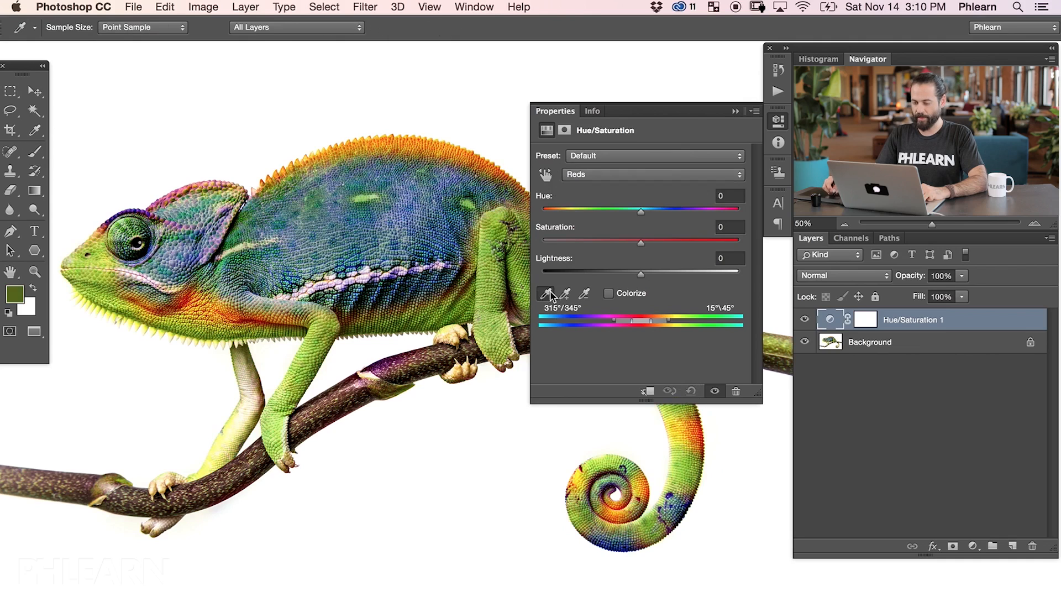
{"action": "left_click", "coordinate": [498, 272]}
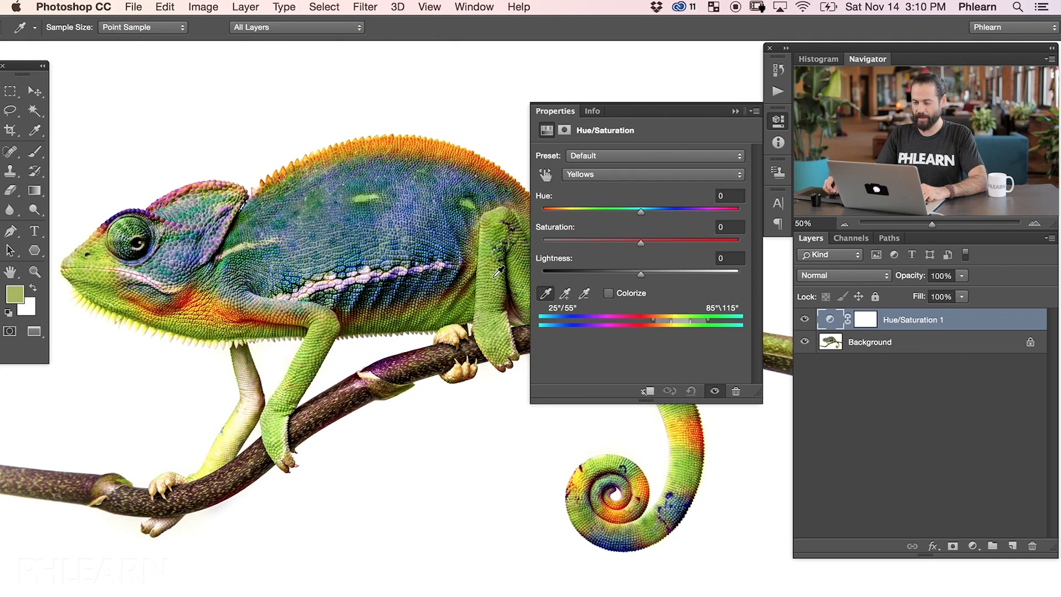
{"action": "left_click", "coordinate": [498, 272]}
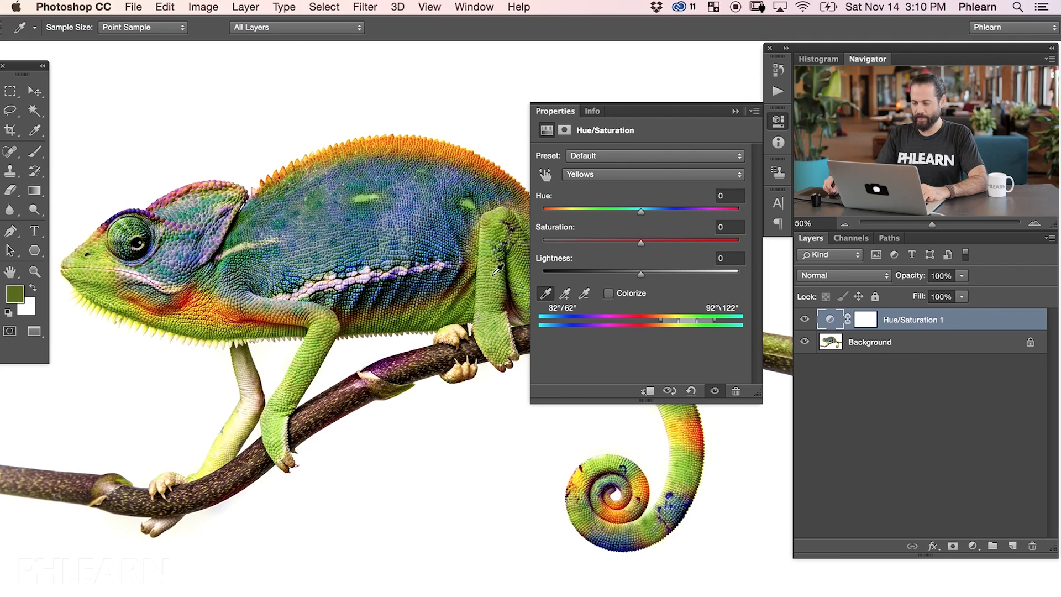
- Exaggerate the Yellows range with saturation +89 and hue +99 while narrowing and shifting its color limits to 14°/26° and 36°\47°
{"action": "left_click_drag", "start_coordinate": [647, 244], "coordinate": [727, 246]}
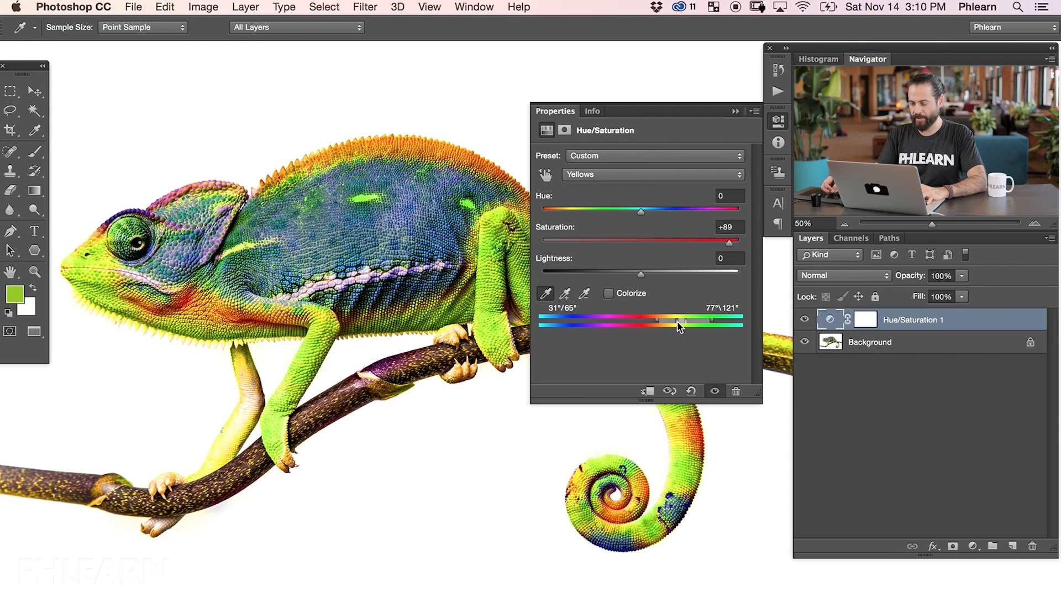
{"action": "left_click_drag", "start_coordinate": [663, 324], "coordinate": [697, 320]}
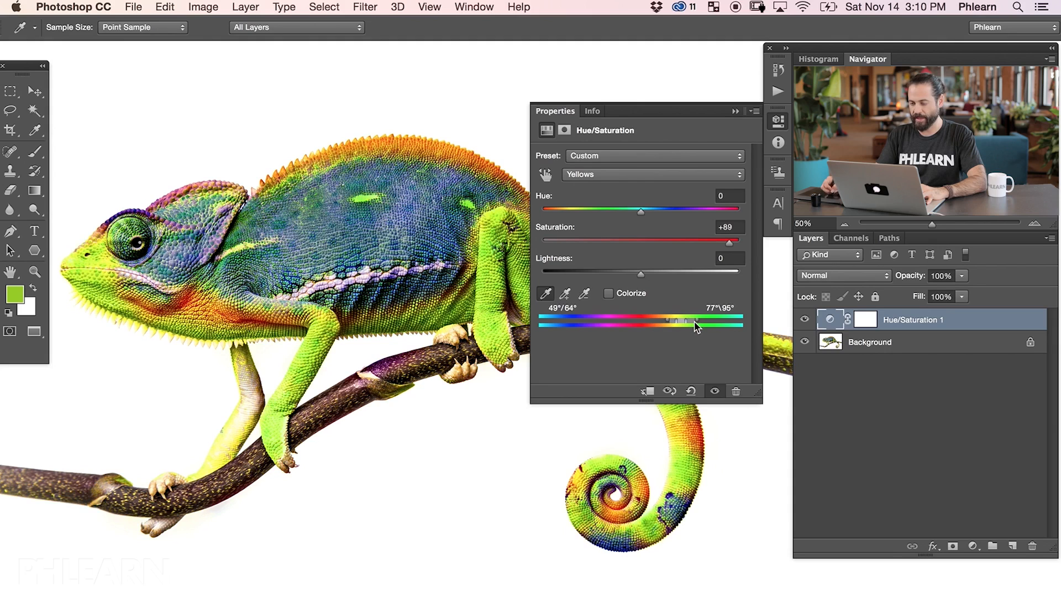
{"action": "mouse_move", "coordinate": [684, 323]}
{"action": "left_mouse_down"}
{"action": "mouse_move", "coordinate": [708, 325]}
{"action": "mouse_move", "coordinate": [664, 322]}
{"action": "left_mouse_up"}
{"action": "left_click_drag", "start_coordinate": [679, 212], "coordinate": [707, 212]}
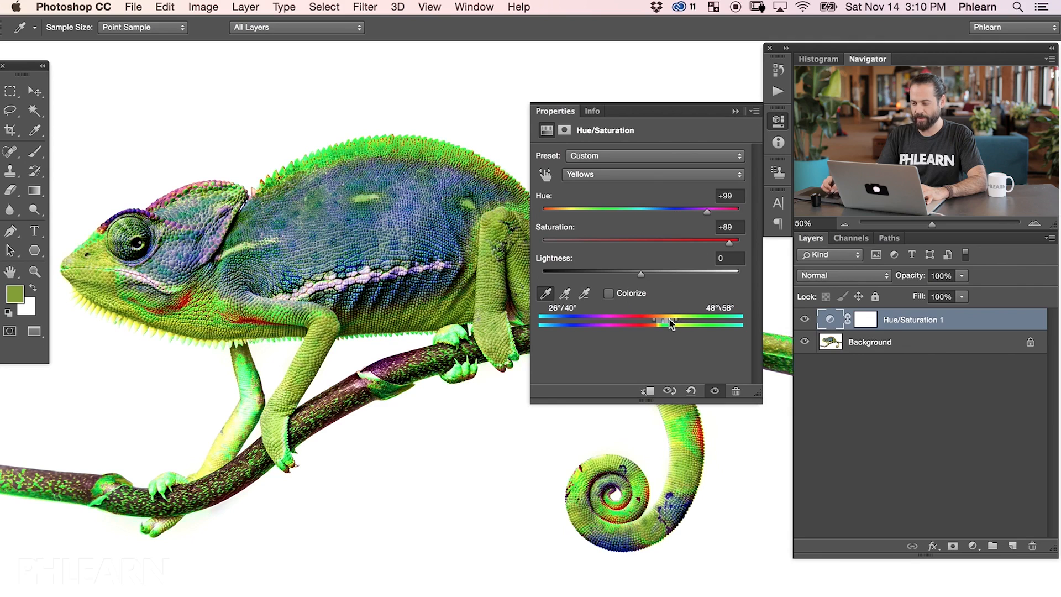
{"action": "mouse_move", "coordinate": [664, 319]}
{"action": "left_mouse_down"}
{"action": "mouse_move", "coordinate": [713, 324]}
{"action": "mouse_move", "coordinate": [694, 311]}
{"action": "mouse_move", "coordinate": [661, 318]}
{"action": "left_mouse_up"}
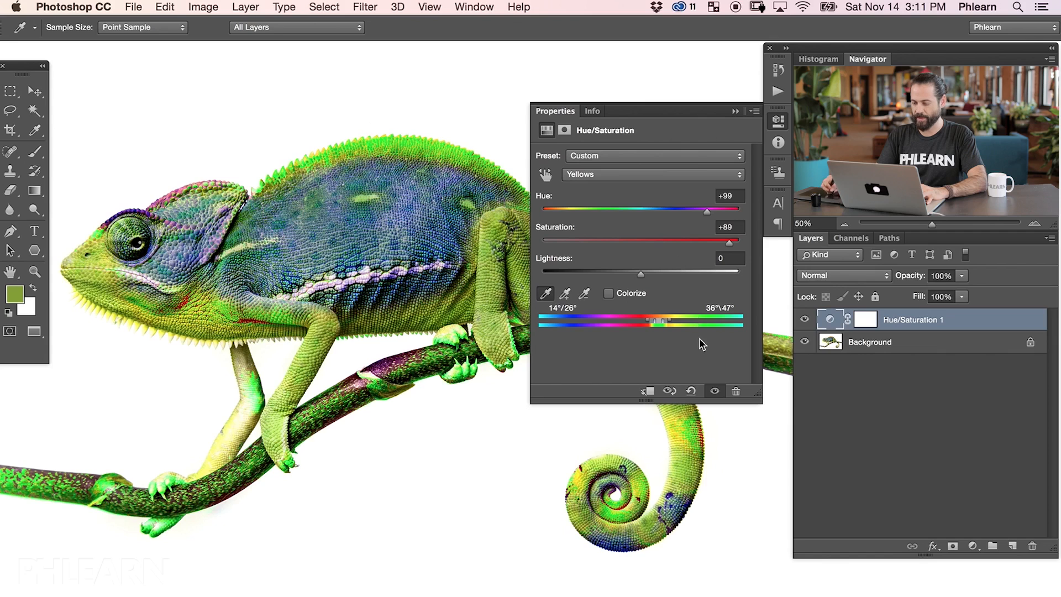
- Reset the Yellows saturation to 0 and set the hue to -44 so the orange crest is recolored red
{"action": "left_click_drag", "start_coordinate": [735, 227], "coordinate": [710, 224]}
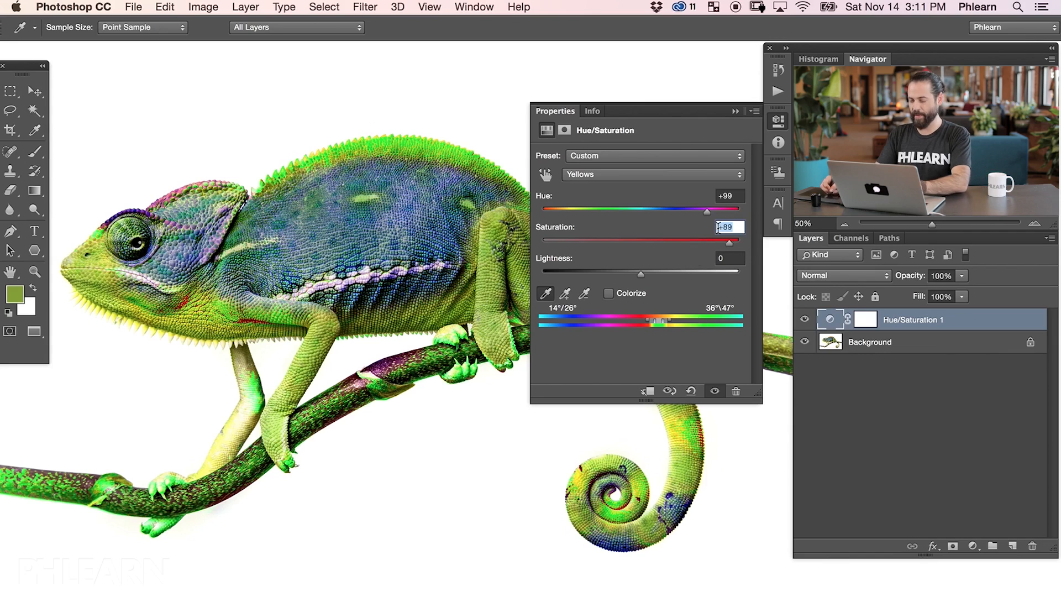
{"action": "type", "text": "0"}
{"action": "key", "text": "shift+Tab"}
{"action": "type", "text": "00"}
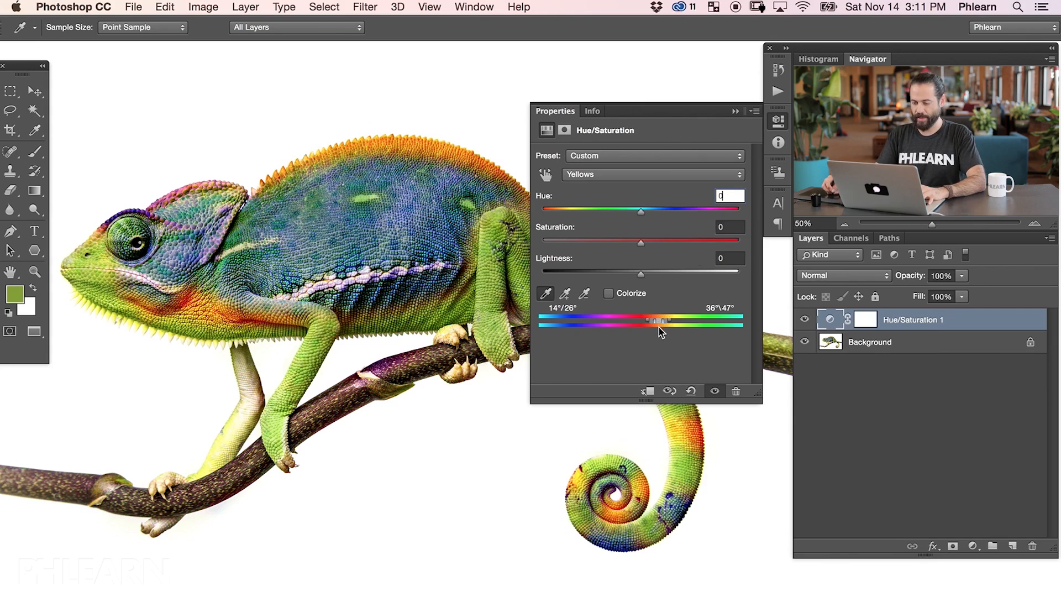
{"action": "left_click_drag", "start_coordinate": [641, 213], "coordinate": [601, 209]}
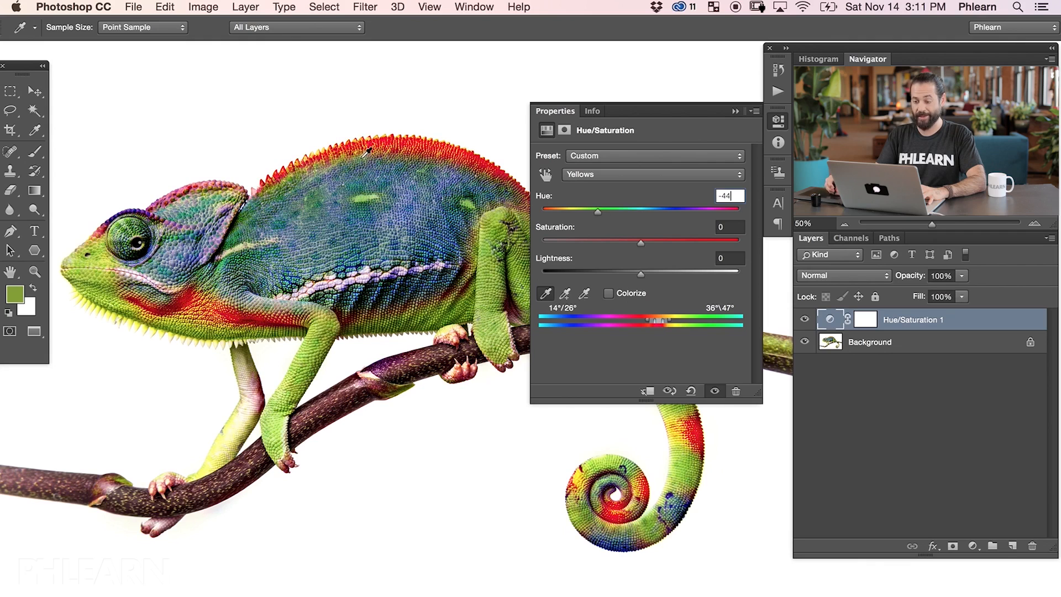
- Hide the first Hue/Saturation adjustment and add a second Hue/Saturation adjustment layer above it, leaving the range on Master
{"action": "left_click", "coordinate": [804, 319]}
{"action": "left_click", "coordinate": [804, 319]}
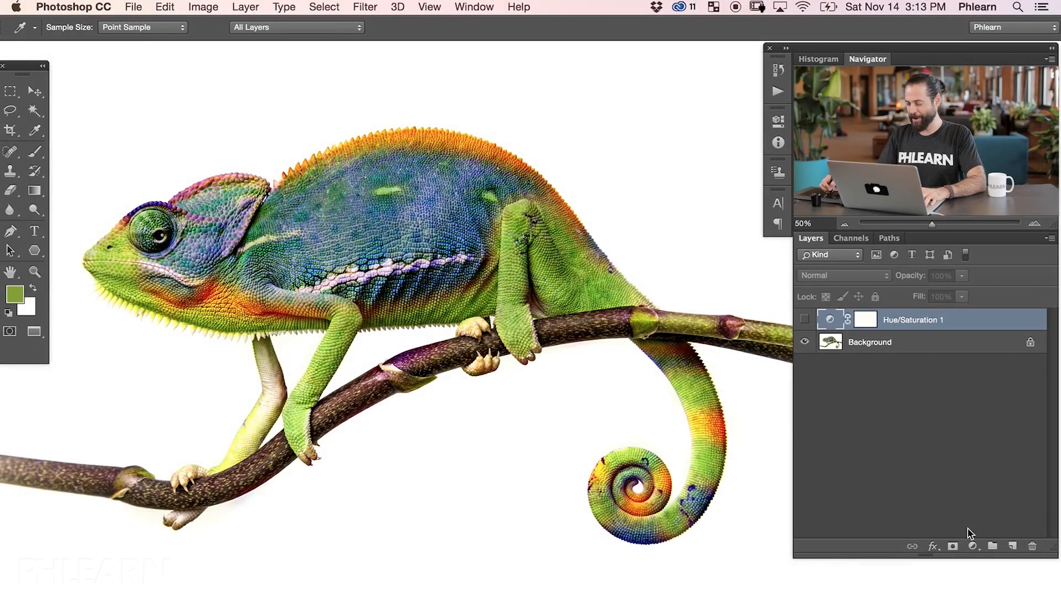
{"action": "left_click", "coordinate": [972, 545]}
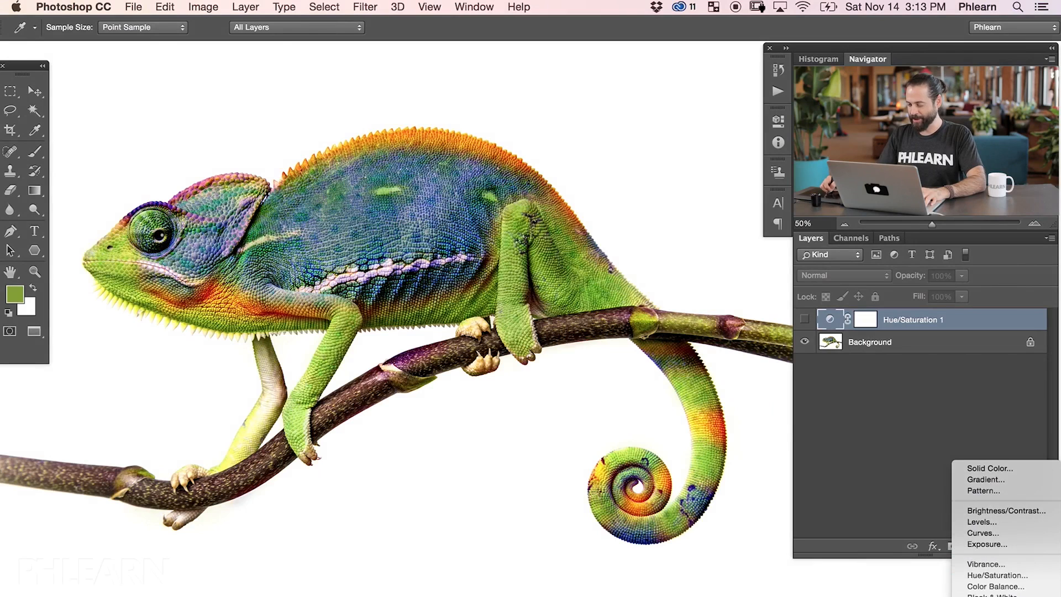
{"action": "left_click", "coordinate": [986, 573]}
{"action": "key", "text": "b"}
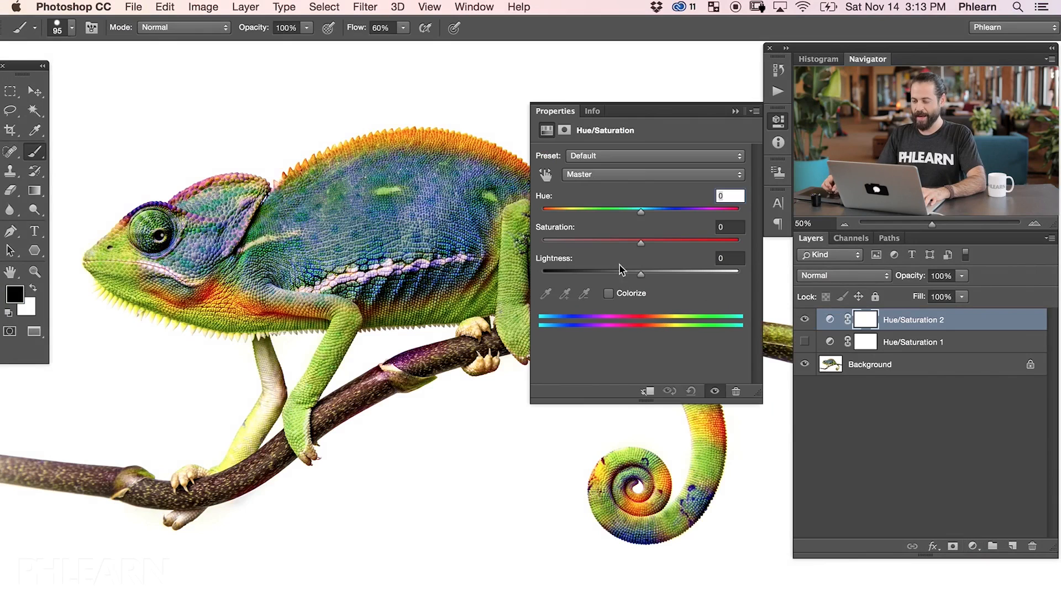
{"action": "left_click", "coordinate": [608, 175]}
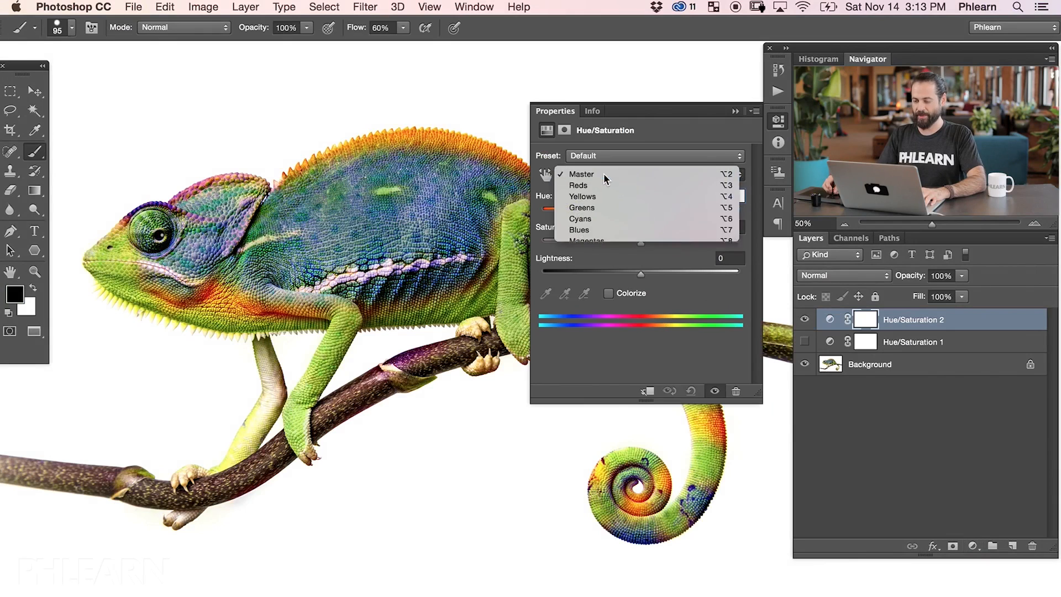
{"action": "left_click", "coordinate": [604, 173]}
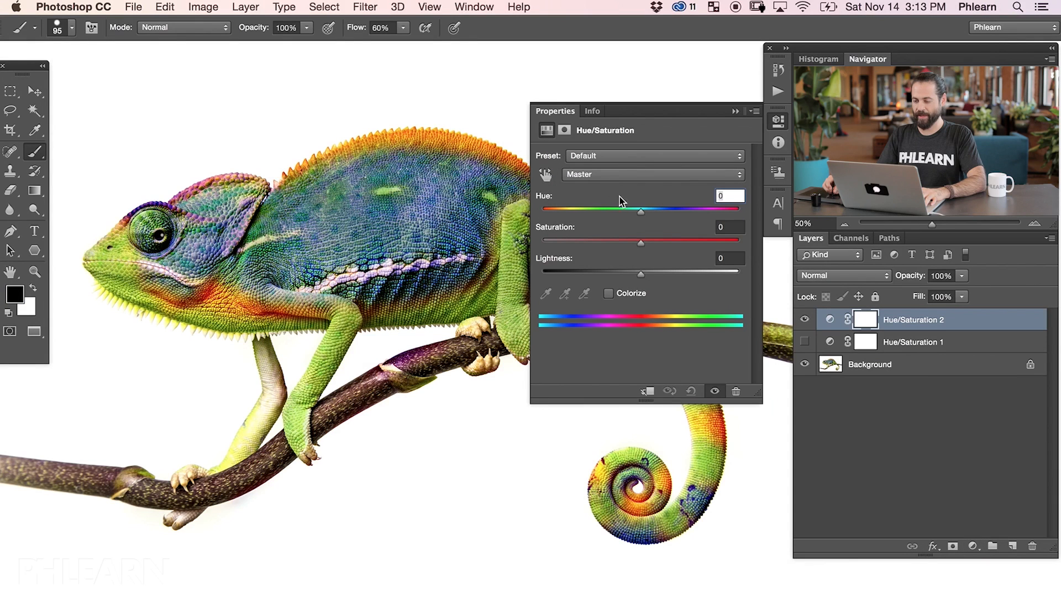
- Colorize the whole image with the new adjustment, trying a blue tint and ending at hue 107 and saturation 53
{"action": "left_click", "coordinate": [609, 294]}
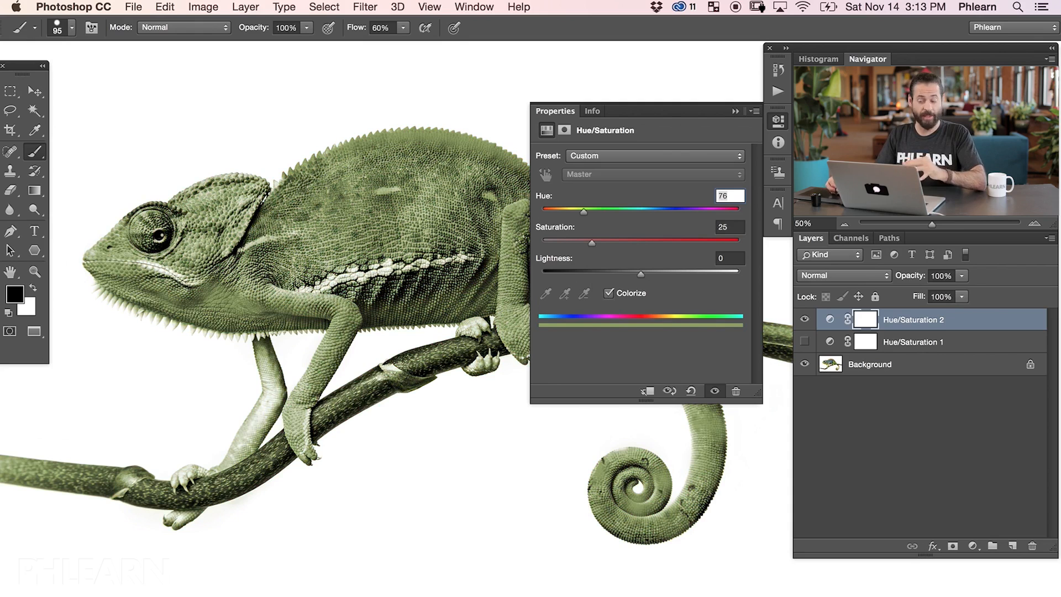
{"action": "left_click_drag", "start_coordinate": [601, 244], "coordinate": [649, 217]}
{"action": "left_click", "coordinate": [616, 211]}
{"action": "left_click", "coordinate": [642, 242]}
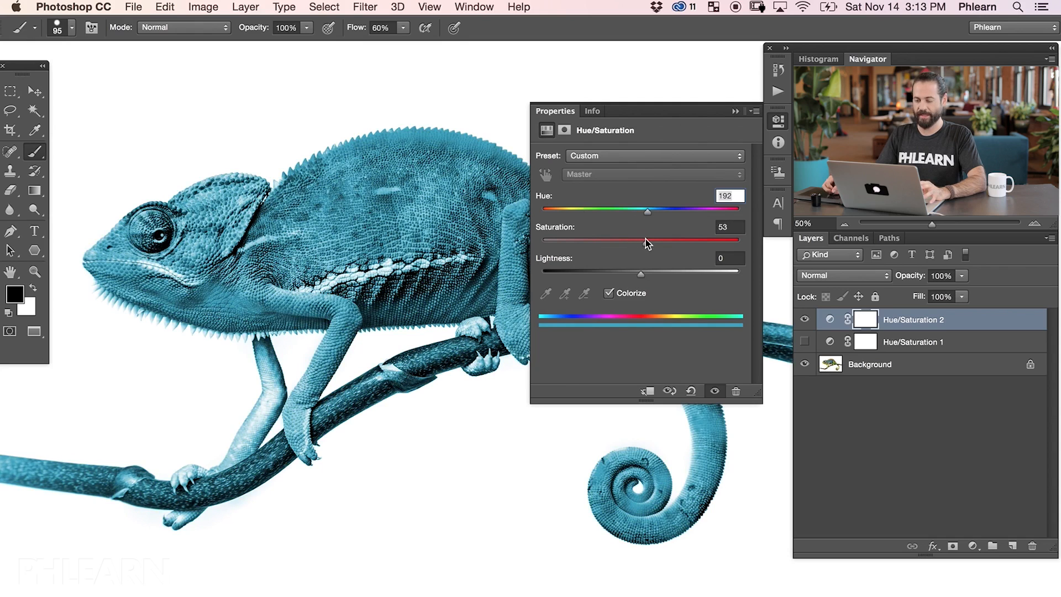
{"action": "left_click_drag", "start_coordinate": [680, 213], "coordinate": [601, 213]}
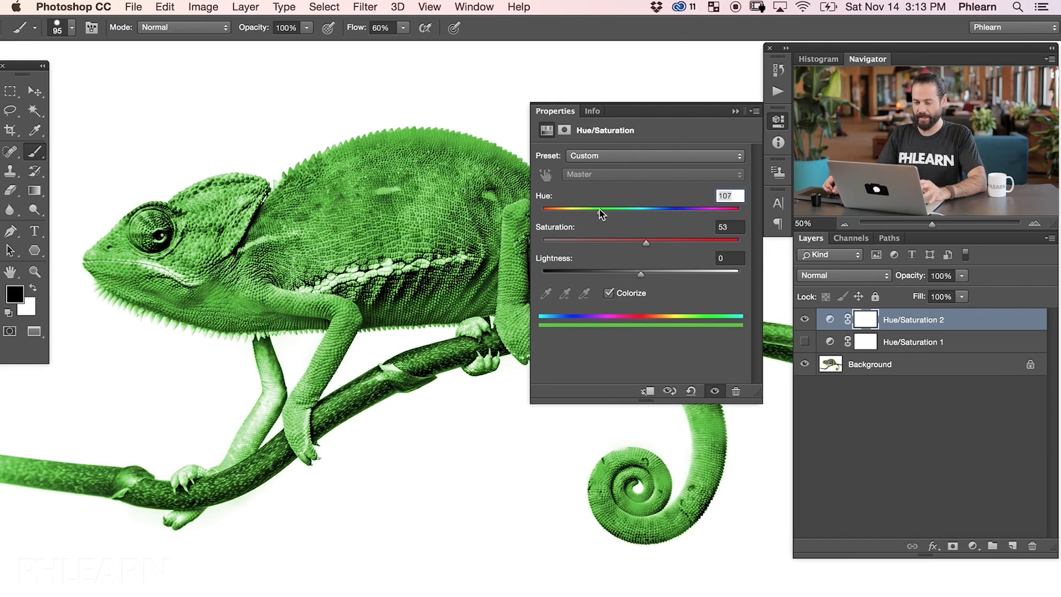
- Lower the colorizing adjustment layer's opacity to about 44% and compare the image with the layer hidden and shown
{"action": "left_click", "coordinate": [779, 125]}
{"action": "left_click_drag", "start_coordinate": [912, 276], "coordinate": [871, 276]}
{"action": "left_click", "coordinate": [804, 319]}
{"action": "left_click", "coordinate": [804, 319]}
{"action": "left_click", "coordinate": [804, 319]}
{"action": "left_click_drag", "start_coordinate": [910, 284], "coordinate": [904, 283]}
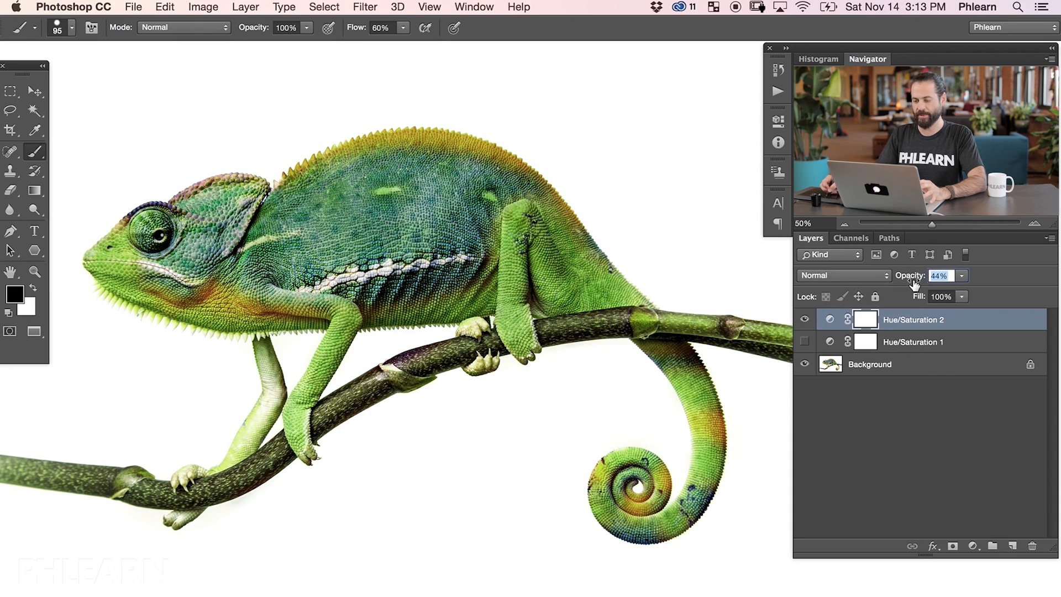
{"action": "left_click", "coordinate": [804, 319]}
{"action": "left_click", "coordinate": [803, 320]}
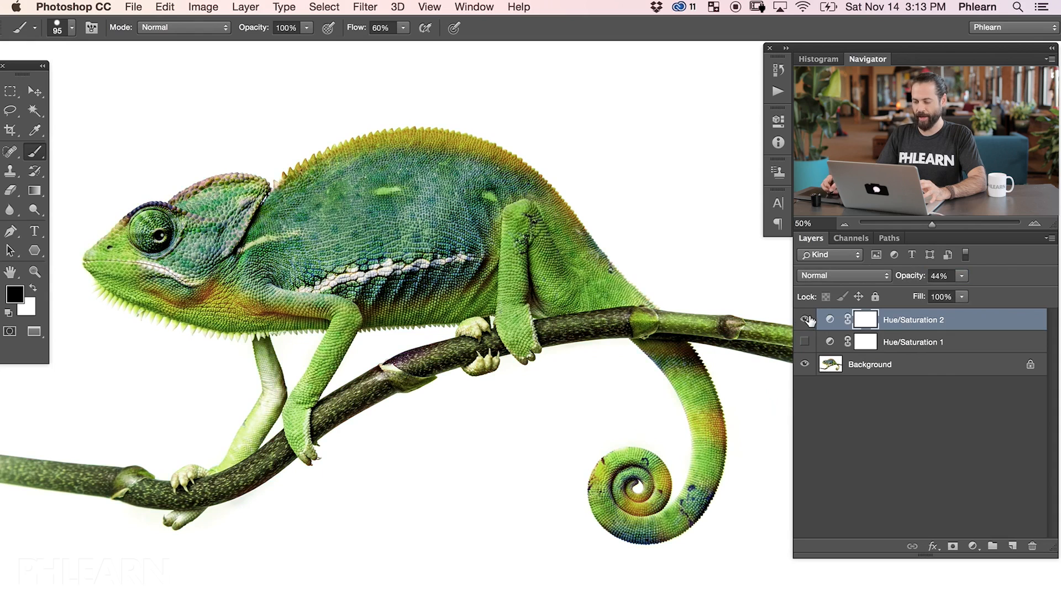
{"action": "left_click_drag", "start_coordinate": [912, 283], "coordinate": [917, 284]}
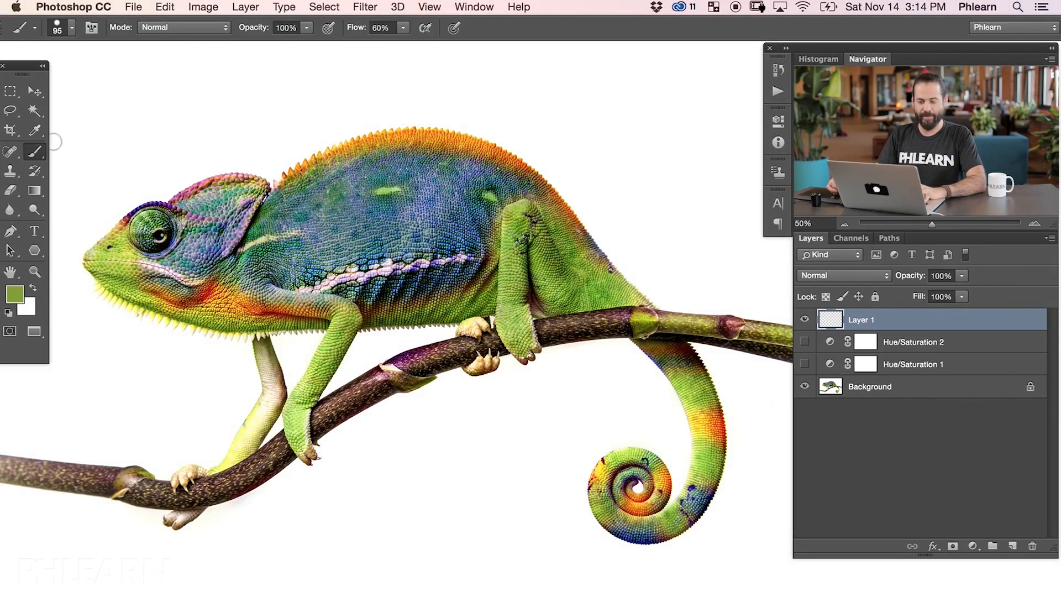
- Set the foreground color to pink e4307c for the Brush tool
{"action": "left_click", "coordinate": [15, 294]}
{"action": "left_click_drag", "start_coordinate": [238, 415], "coordinate": [236, 422]}
{"action": "left_click_drag", "start_coordinate": [159, 408], "coordinate": [242, 350]}
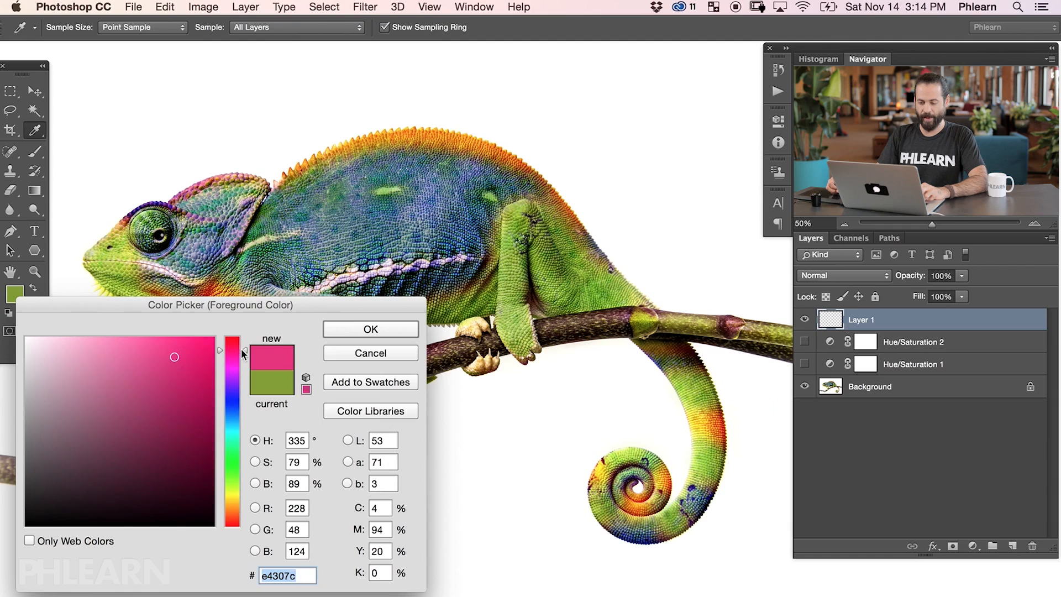
{"action": "left_click", "coordinate": [381, 330]}
{"action": "key", "text": "b"}
- Paint two wavy pink stripes on Layer 1 along the chameleon's side, above the white stripe
{"action": "key", "text": "super+equal"}
{"action": "left_click_drag", "start_coordinate": [316, 199], "coordinate": [459, 318]}
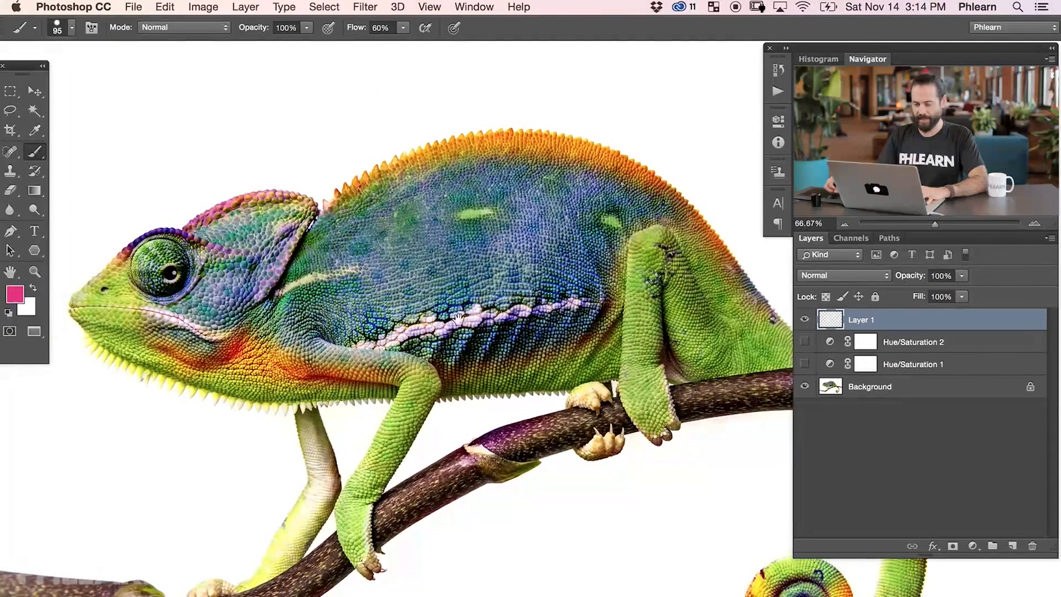
{"action": "mouse_move", "coordinate": [323, 276]}
{"action": "left_mouse_down"}
{"action": "mouse_move", "coordinate": [419, 246]}
{"action": "mouse_move", "coordinate": [527, 235]}
{"action": "mouse_move", "coordinate": [559, 251]}
{"action": "mouse_move", "coordinate": [578, 240]}
{"action": "mouse_move", "coordinate": [622, 251]}
{"action": "mouse_move", "coordinate": [578, 249]}
{"action": "left_mouse_up"}
{"action": "mouse_move", "coordinate": [509, 238]}
{"action": "left_mouse_down"}
{"action": "mouse_move", "coordinate": [445, 242]}
{"action": "mouse_move", "coordinate": [335, 274]}
{"action": "mouse_move", "coordinate": [401, 289]}
{"action": "mouse_move", "coordinate": [610, 276]}
{"action": "mouse_move", "coordinate": [580, 265]}
{"action": "mouse_move", "coordinate": [519, 274]}
{"action": "left_mouse_up"}
- Inspect the painted stripes against the skin texture up close and compare the image with Layer 1 hidden and shown
{"action": "key", "text": "super+equal"}
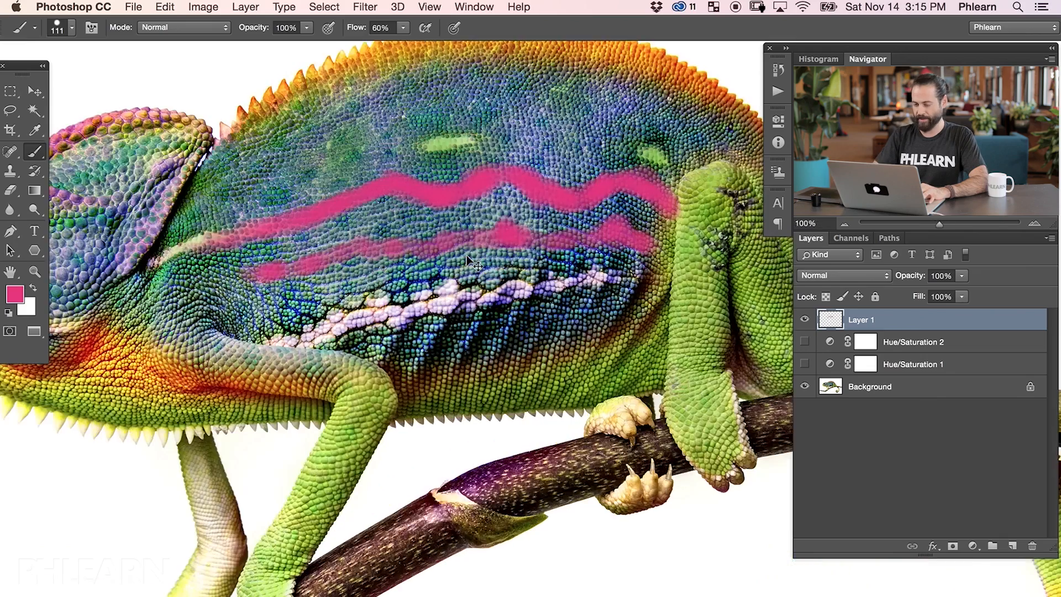
{"action": "key", "text": "super+equal"}
{"action": "left_click_drag", "start_coordinate": [321, 119], "coordinate": [490, 342]}
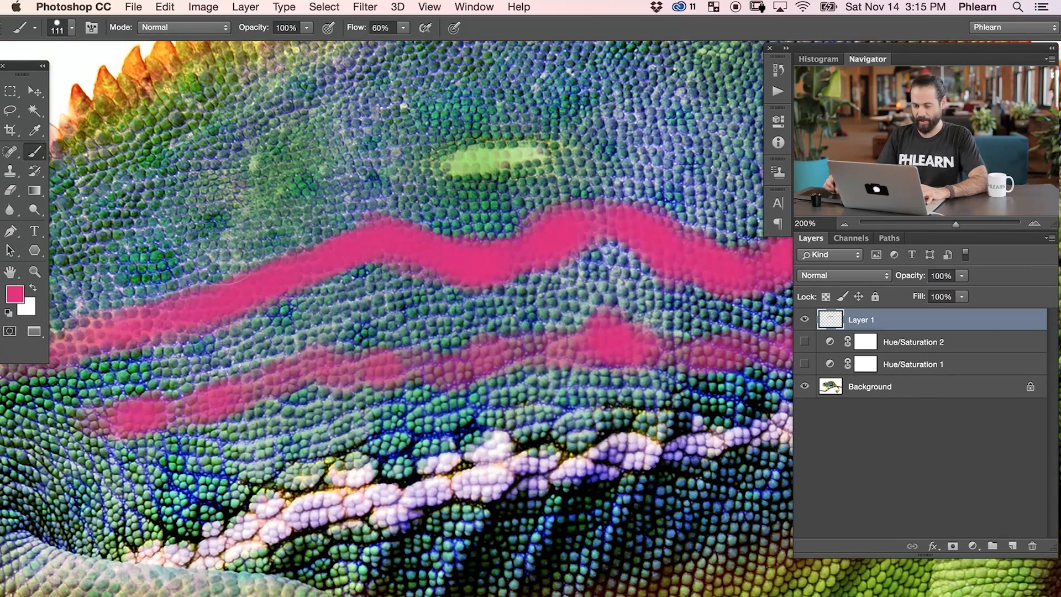
{"action": "key", "text": "super+minus"}
{"action": "key", "text": "super+minus"}
{"action": "key", "text": "super+minus"}
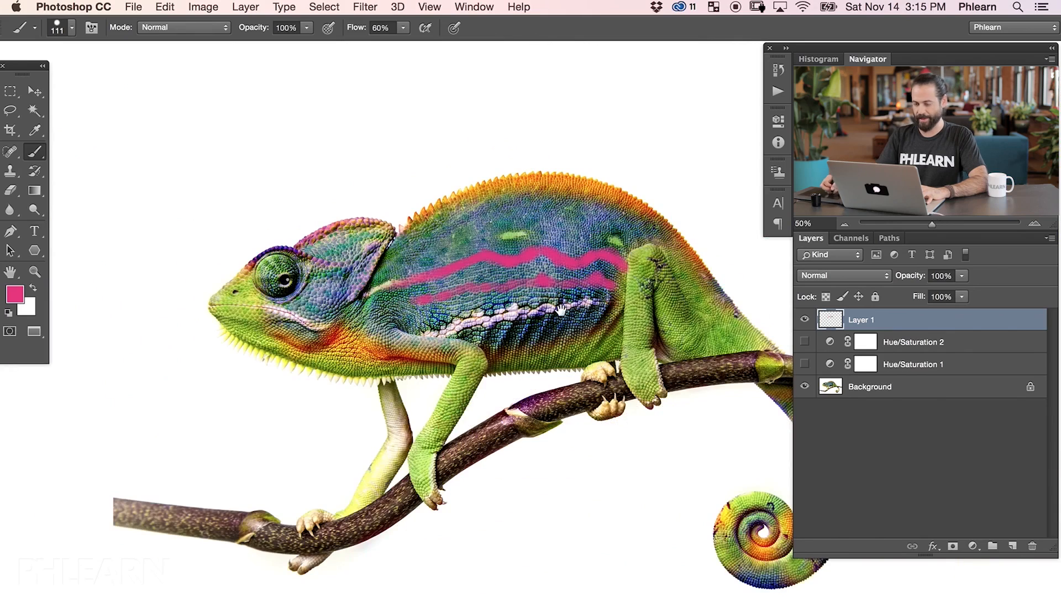
{"action": "scroll", "coordinate": [211, 327], "scroll_direction": "up", "scroll_amount": 2}
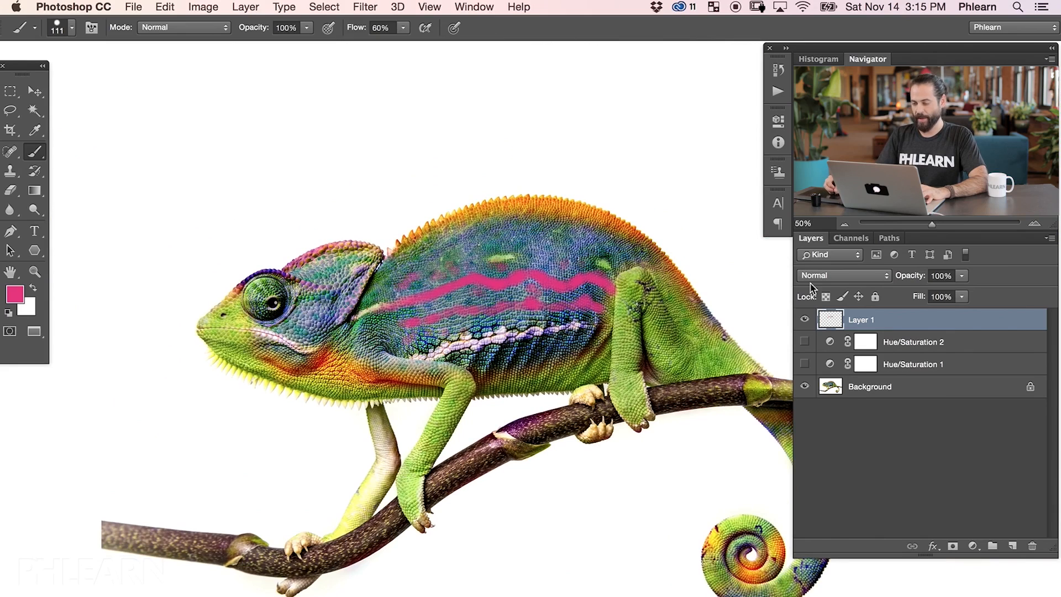
{"action": "left_click", "coordinate": [804, 320]}
{"action": "left_click", "coordinate": [804, 320]}
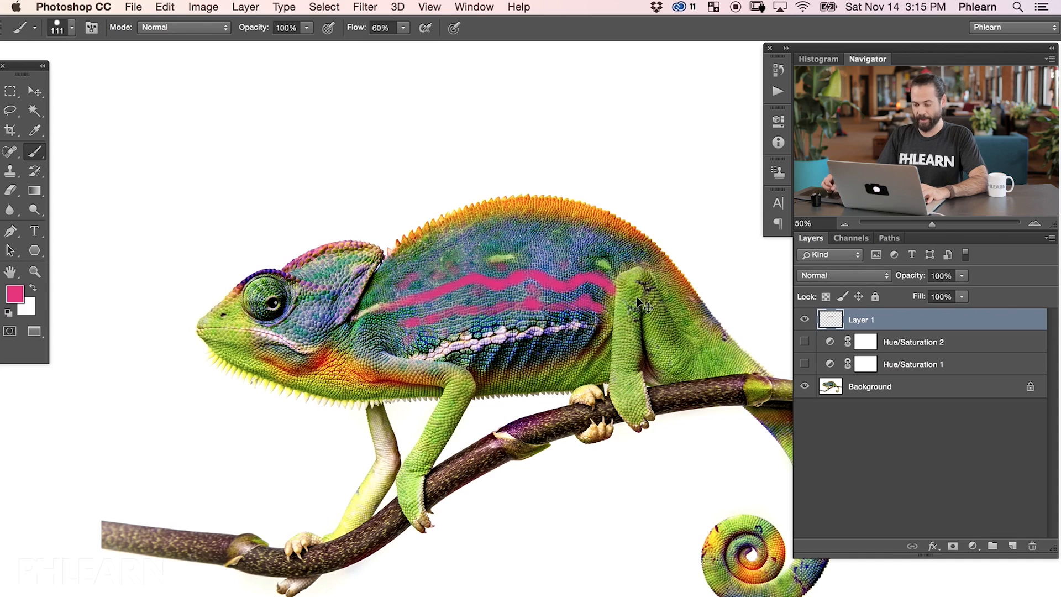
- Change Layer 1's blend mode to Color and compare the chameleon with the layer hidden and shown
{"action": "key", "text": "super+plus"}
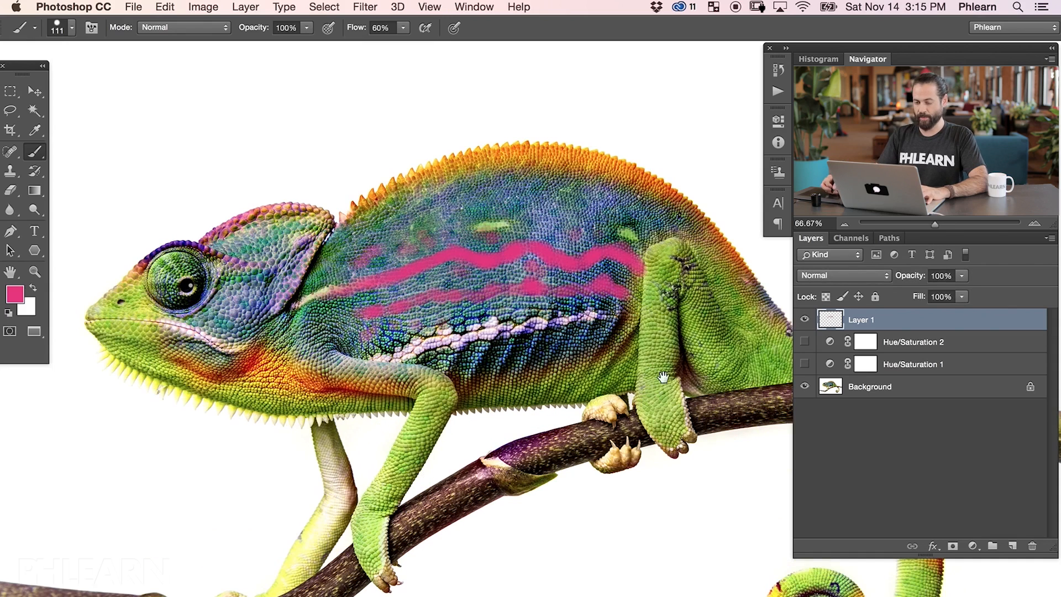
{"action": "left_click_drag", "start_coordinate": [663, 377], "coordinate": [606, 377]}
{"action": "left_click", "coordinate": [837, 278]}
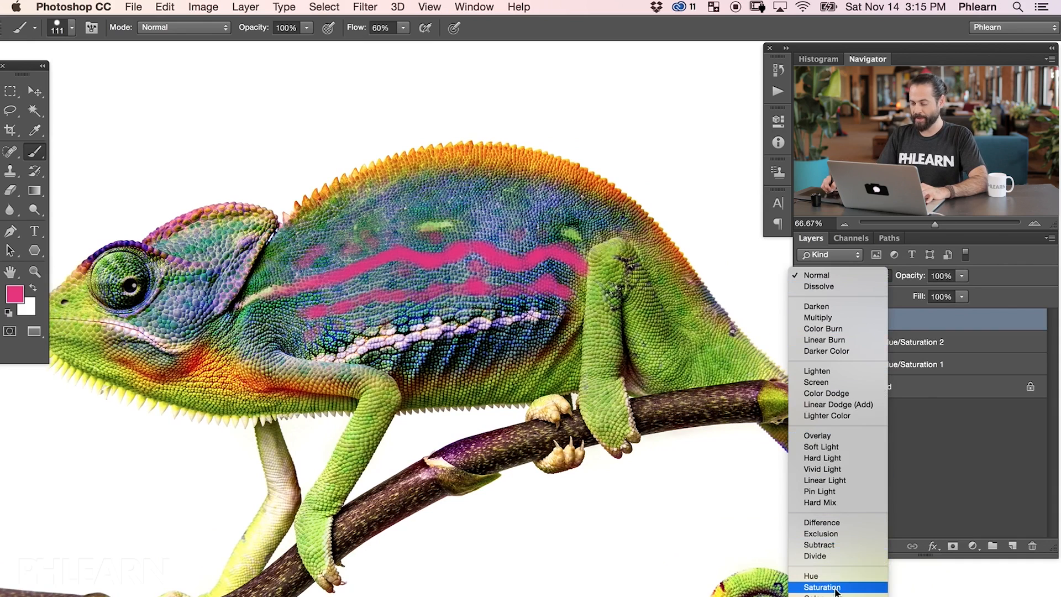
{"action": "left_click", "coordinate": [824, 564]}
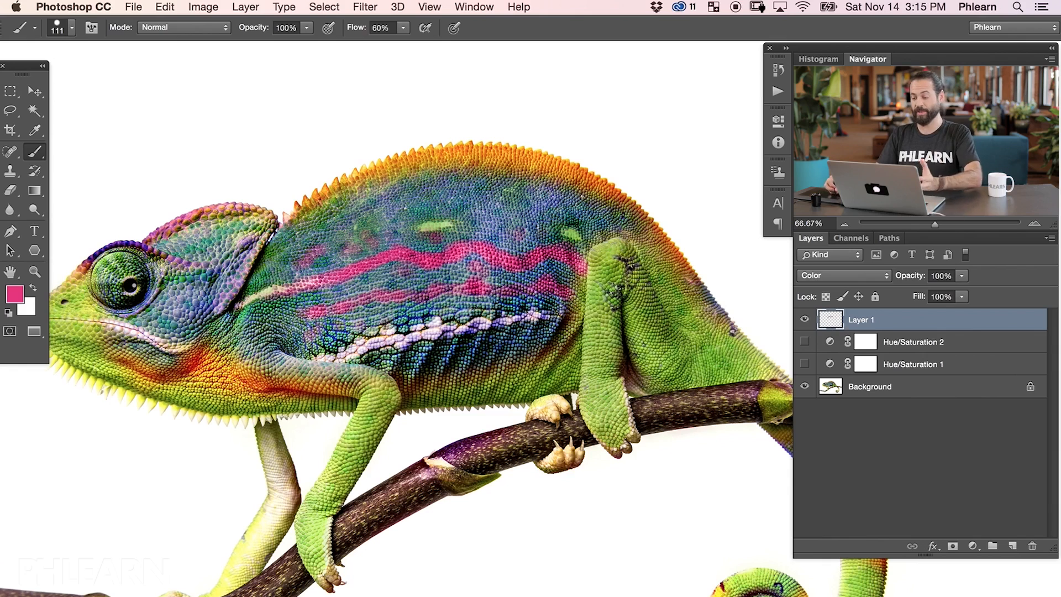
{"action": "left_click", "coordinate": [804, 320]}
{"action": "left_click", "coordinate": [804, 320]}
- Try the Hue and Overlay blend modes on Layer 1 and return it to Color
{"action": "left_click", "coordinate": [841, 276]}
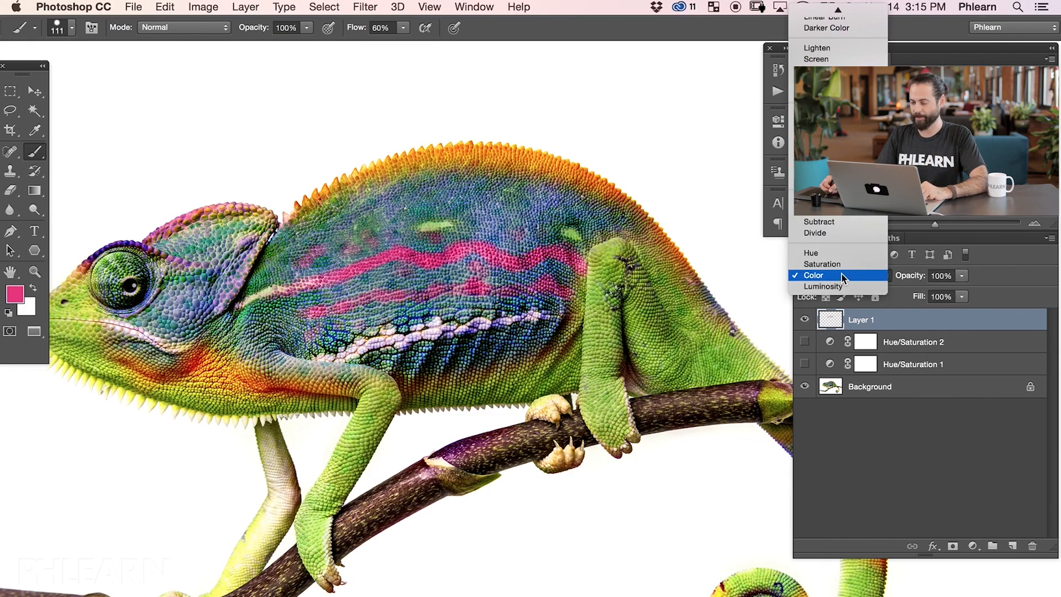
{"action": "left_click", "coordinate": [839, 253]}
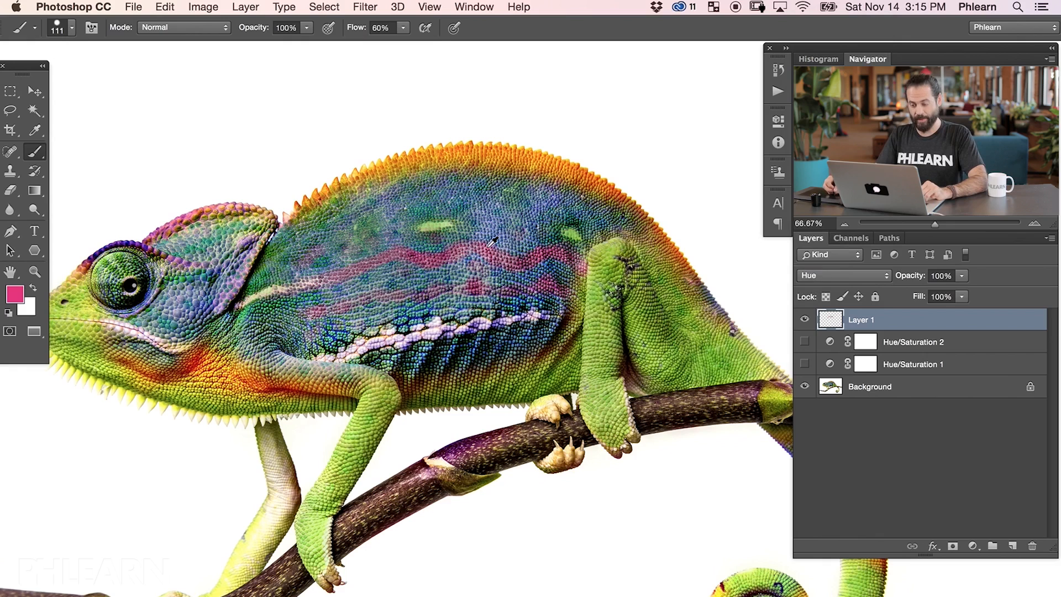
{"action": "left_click", "coordinate": [847, 275]}
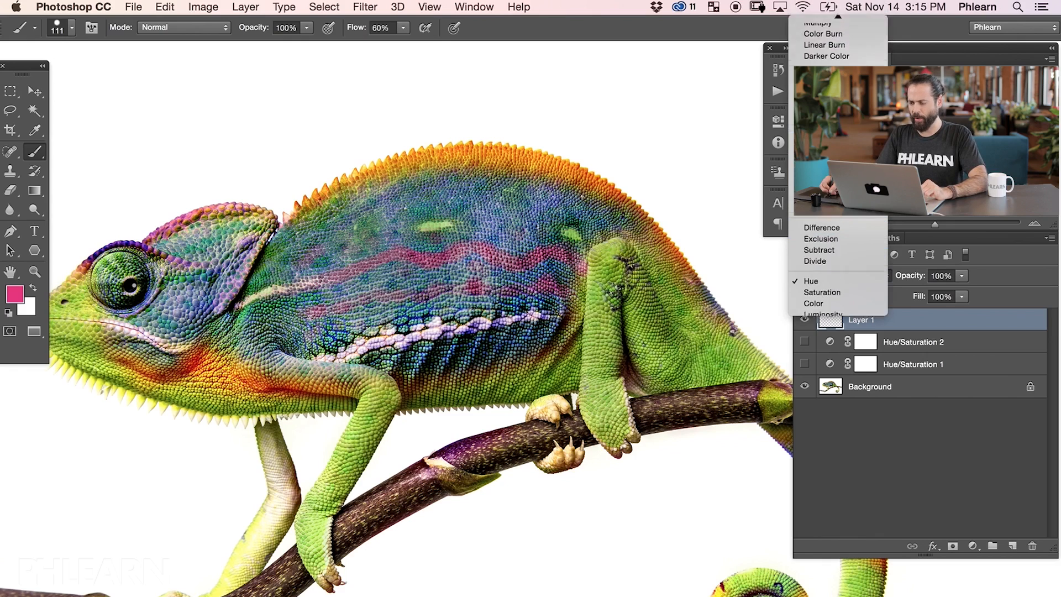
{"action": "left_click", "coordinate": [823, 135]}
{"action": "left_click", "coordinate": [804, 320]}
{"action": "left_click", "coordinate": [804, 320]}
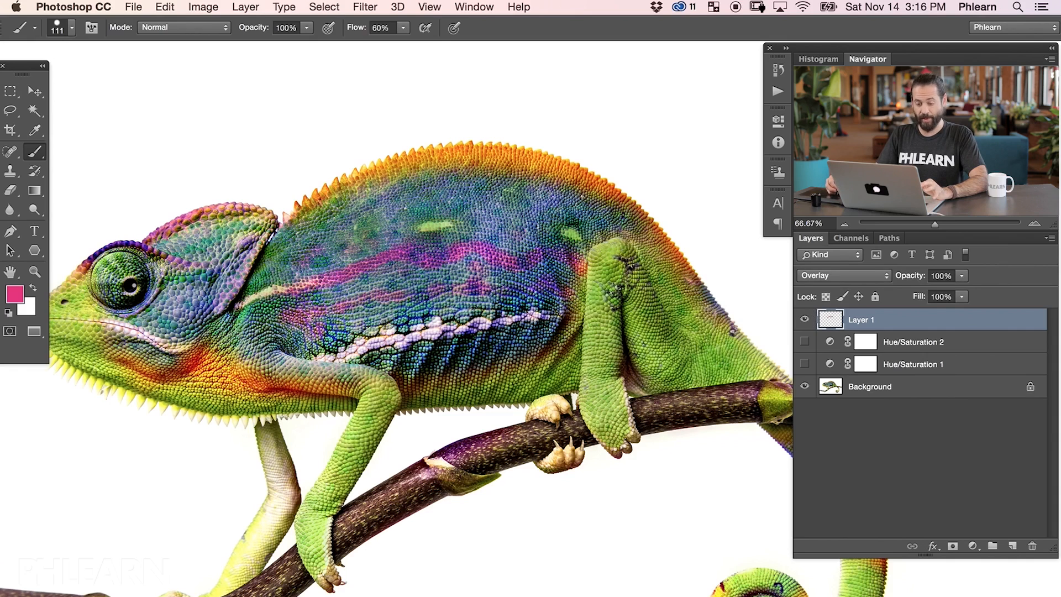
{"action": "left_click", "coordinate": [833, 276]}
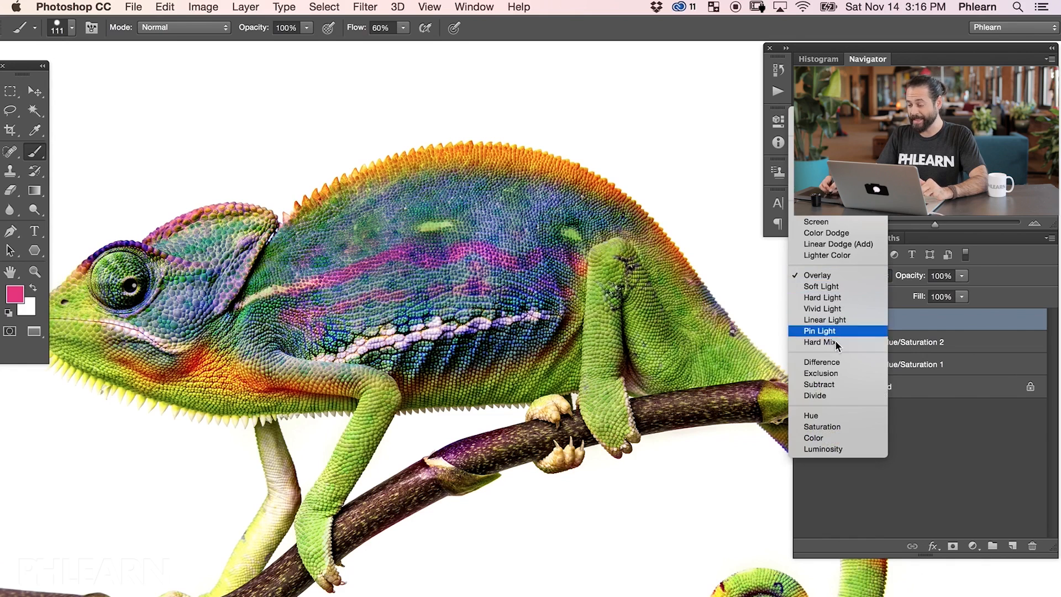
{"action": "left_click", "coordinate": [835, 437]}
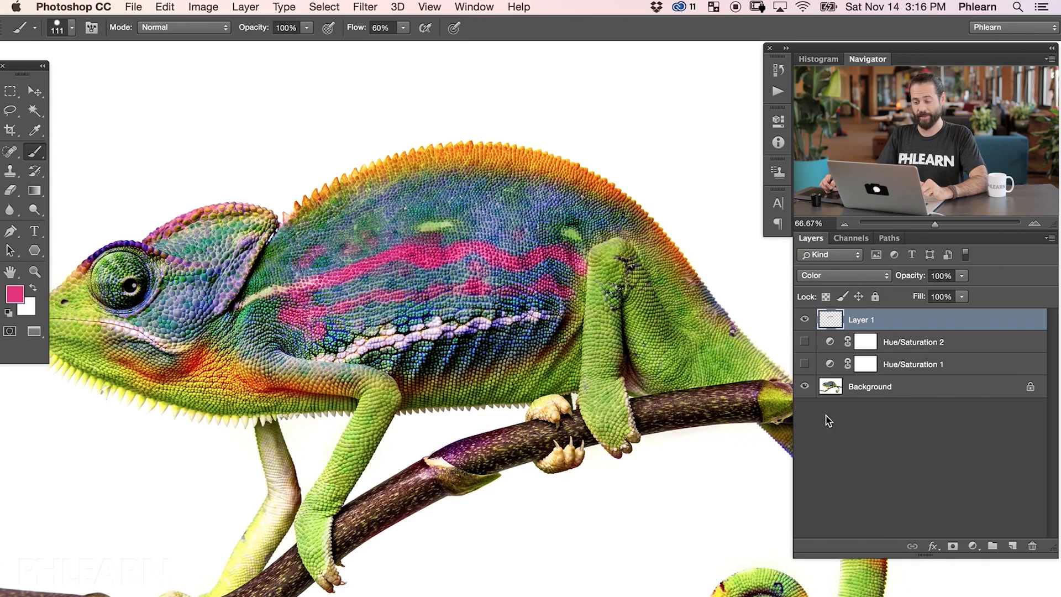